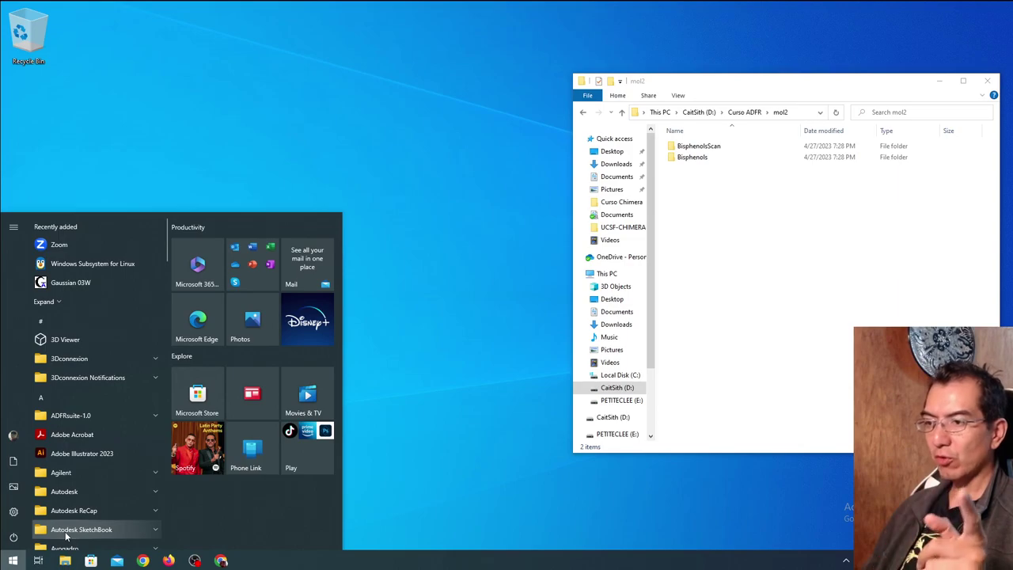
Step: Launch Windows PowerShell, run raccoon.py from the Downloads folder using C:\MGLTools-1.5.7\python.exe, and minimize the console window
{"action": "scroll", "coordinate": [101, 497], "scroll_direction": "down", "scroll_amount": 10}
{"action": "scroll", "coordinate": [100, 497], "scroll_direction": "up", "scroll_amount": 4}
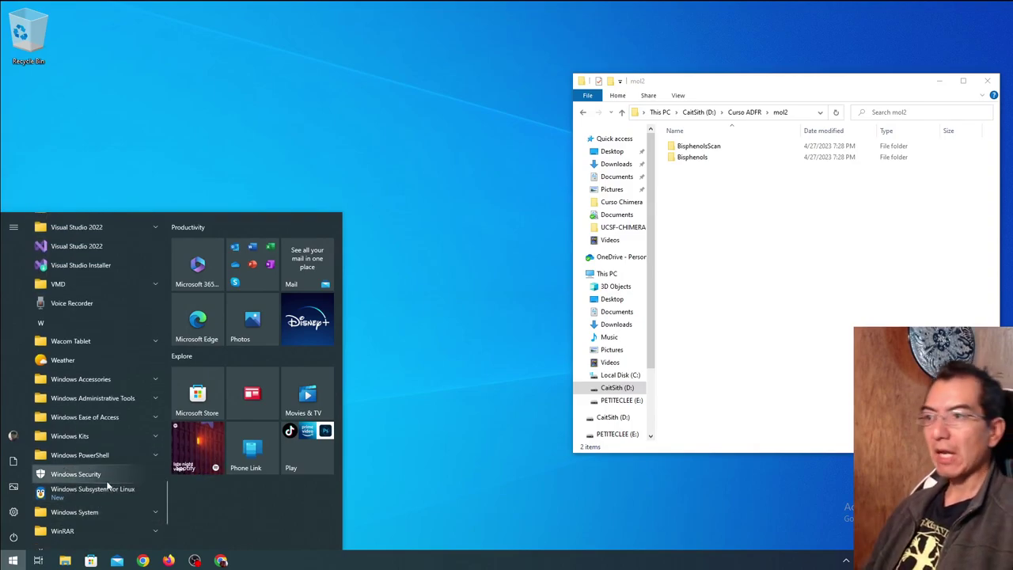
{"action": "scroll", "coordinate": [106, 485], "scroll_direction": "down", "scroll_amount": 2}
{"action": "left_click", "coordinate": [151, 305]}
{"action": "left_click", "coordinate": [130, 317]}
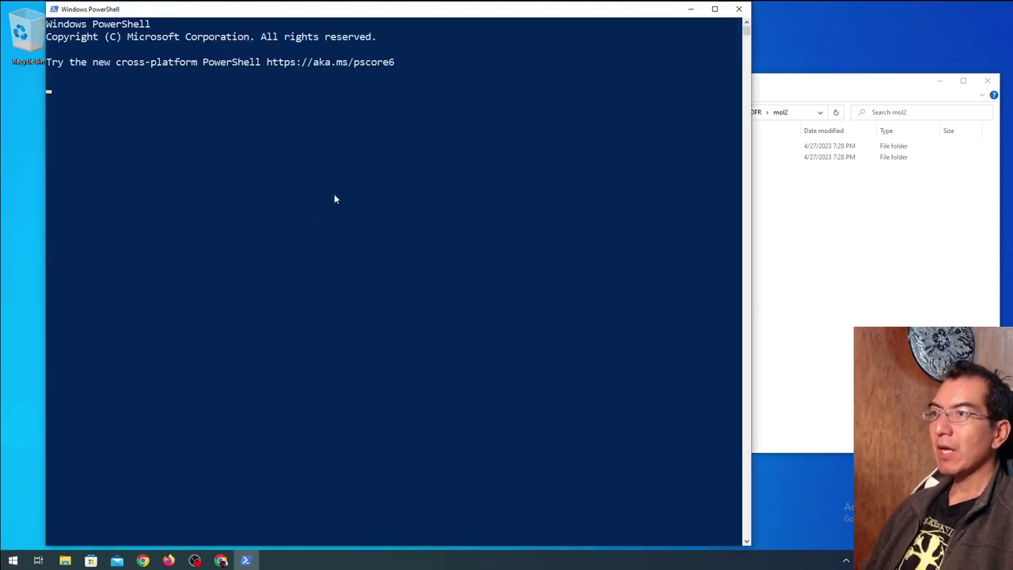
{"action": "type", "text": "C:\\MGLTools-1.5.7\\python.exe C:\\Users\\acher\\Downloads\\raccoon.py"}
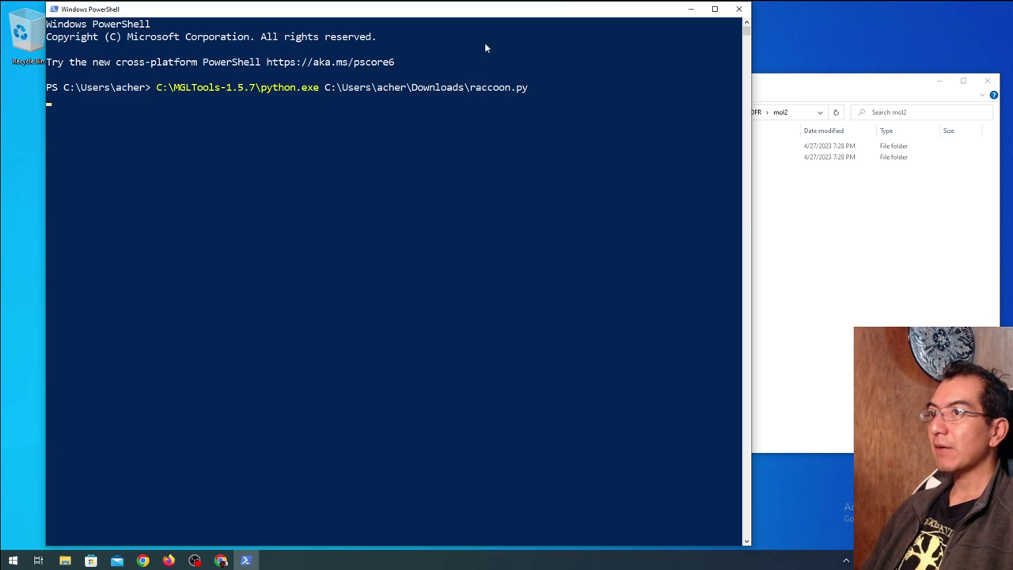
{"action": "left_click", "coordinate": [690, 10]}
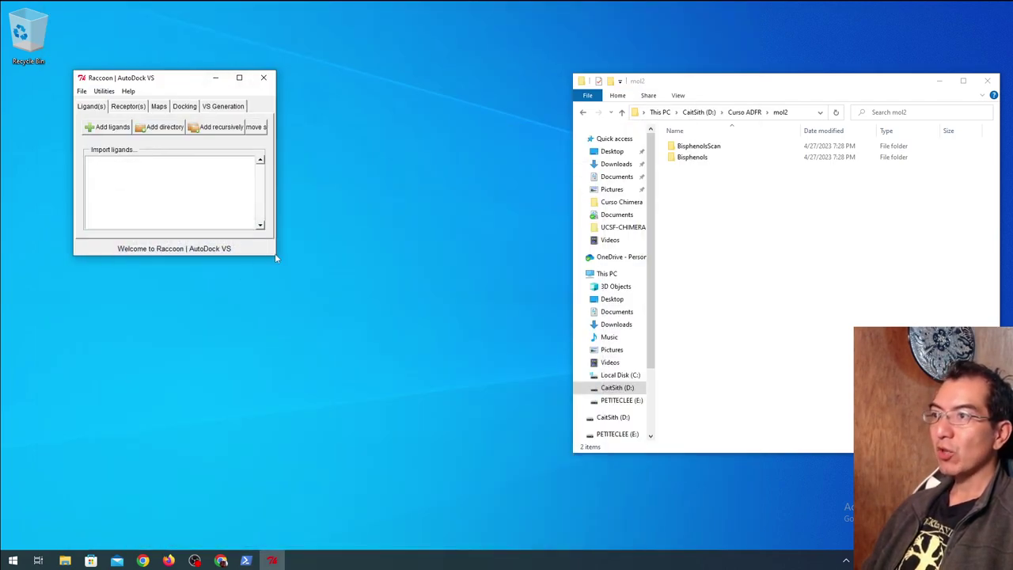
Step: Enlarge the Raccoon window until all ligand controls show, and list the Bisphenols folder in File Explorer by date modified, newest first
{"action": "left_click_drag", "start_coordinate": [276, 259], "coordinate": [389, 387]}
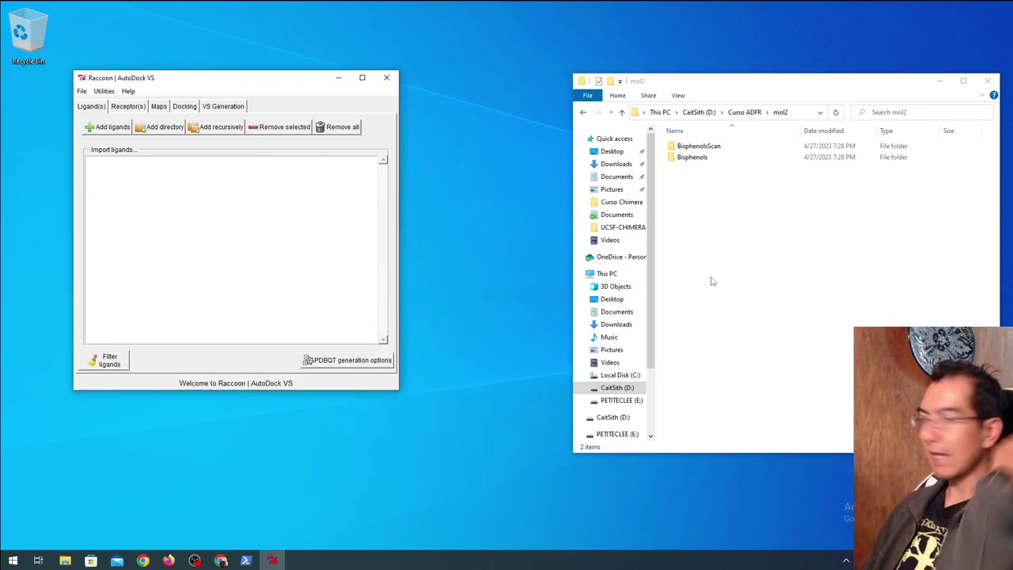
{"action": "double_click", "coordinate": [709, 159]}
{"action": "left_click", "coordinate": [842, 136]}
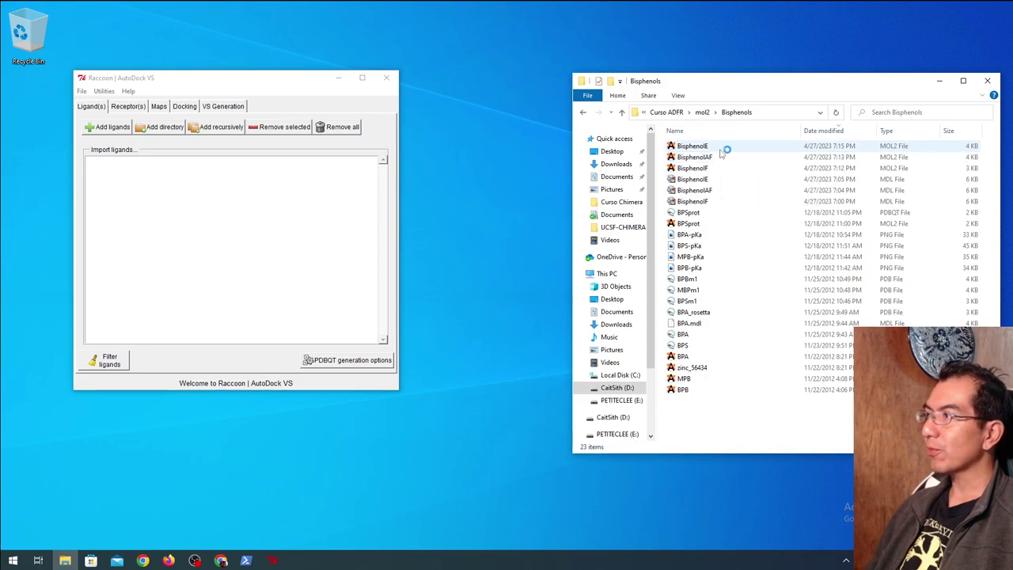
Step: Add the BisphenolAF, BisphenolE and BisphenolF MOL2 files from D:/Curso ADFR/mol2/Bisphenols as ligands in Raccoon
{"action": "left_click", "coordinate": [116, 127]}
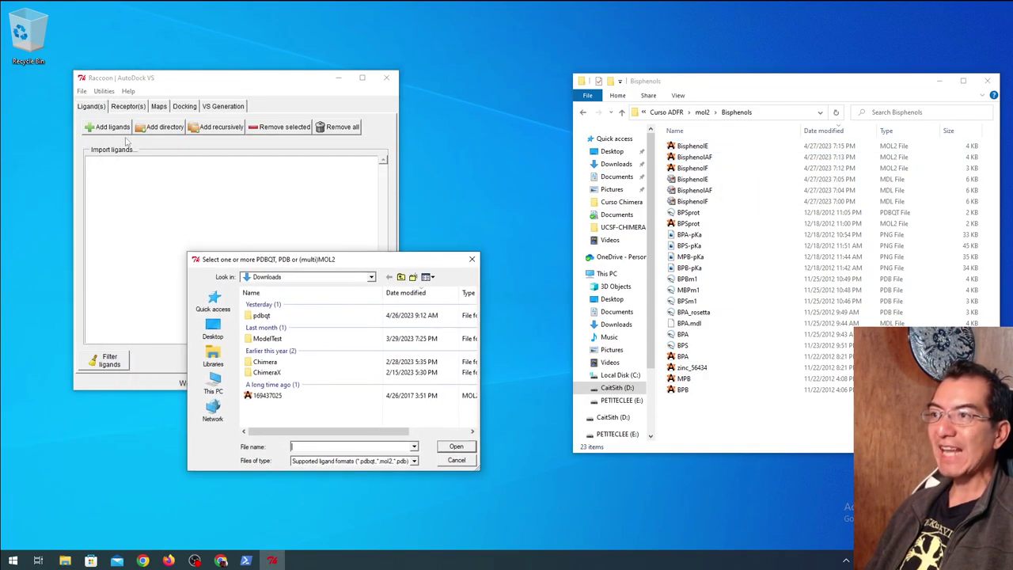
{"action": "left_click", "coordinate": [217, 388]}
{"action": "scroll", "coordinate": [293, 364], "scroll_direction": "down", "scroll_amount": 3}
{"action": "left_click", "coordinate": [292, 388]}
{"action": "double_click", "coordinate": [292, 387]}
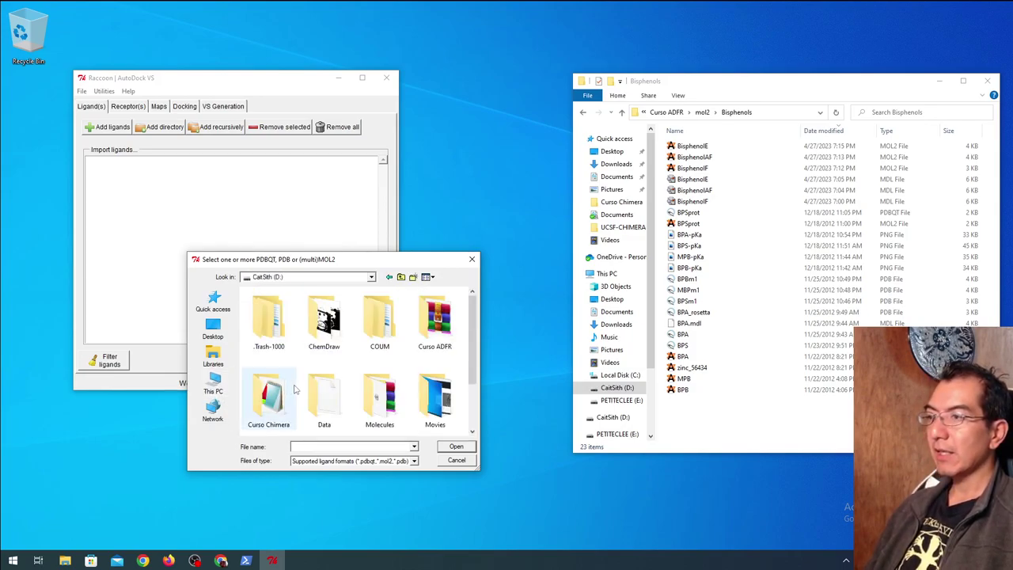
{"action": "double_click", "coordinate": [427, 336]}
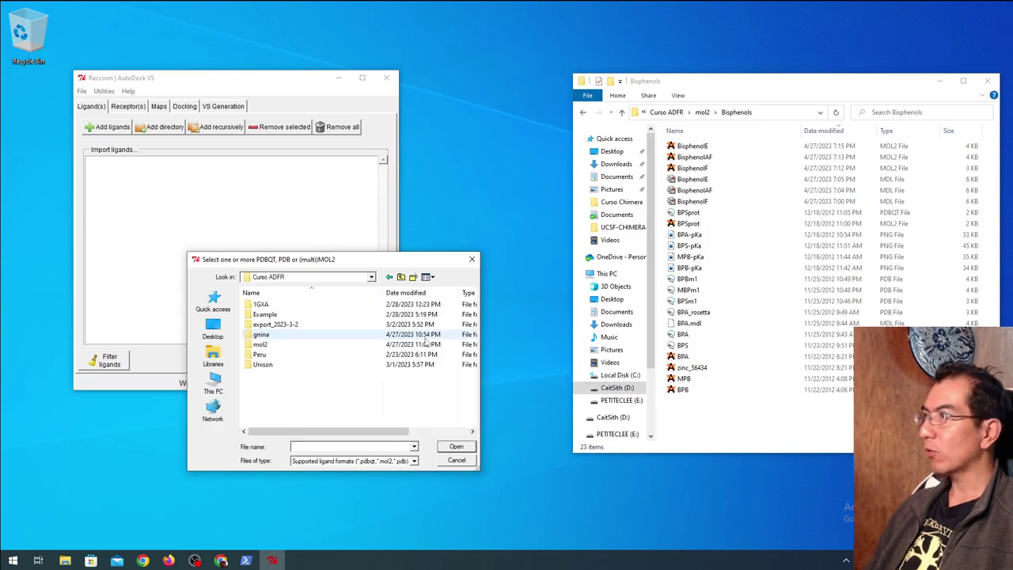
{"action": "double_click", "coordinate": [293, 345]}
{"action": "double_click", "coordinate": [290, 304]}
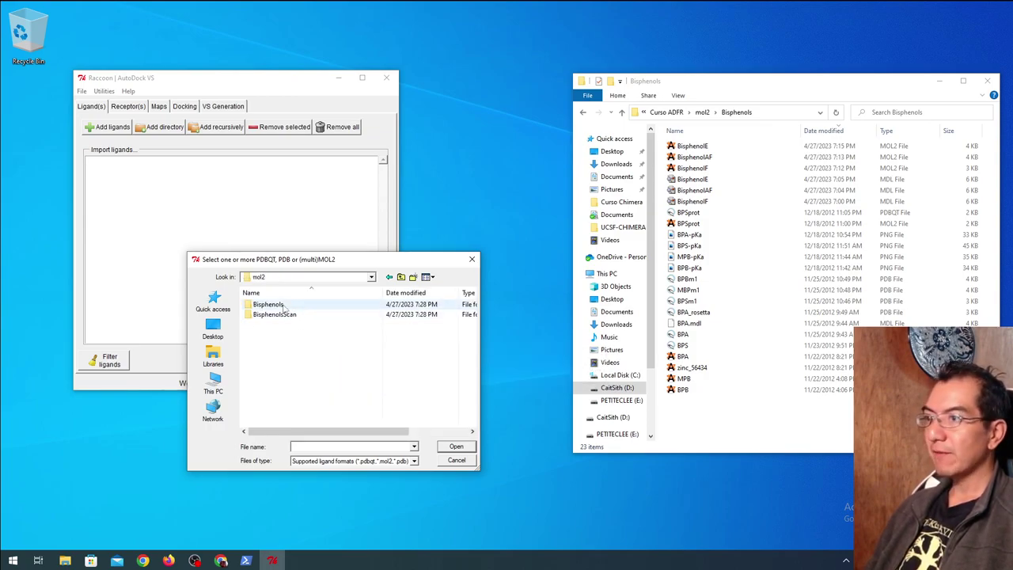
{"action": "left_click_drag", "start_coordinate": [295, 307], "coordinate": [319, 324]}
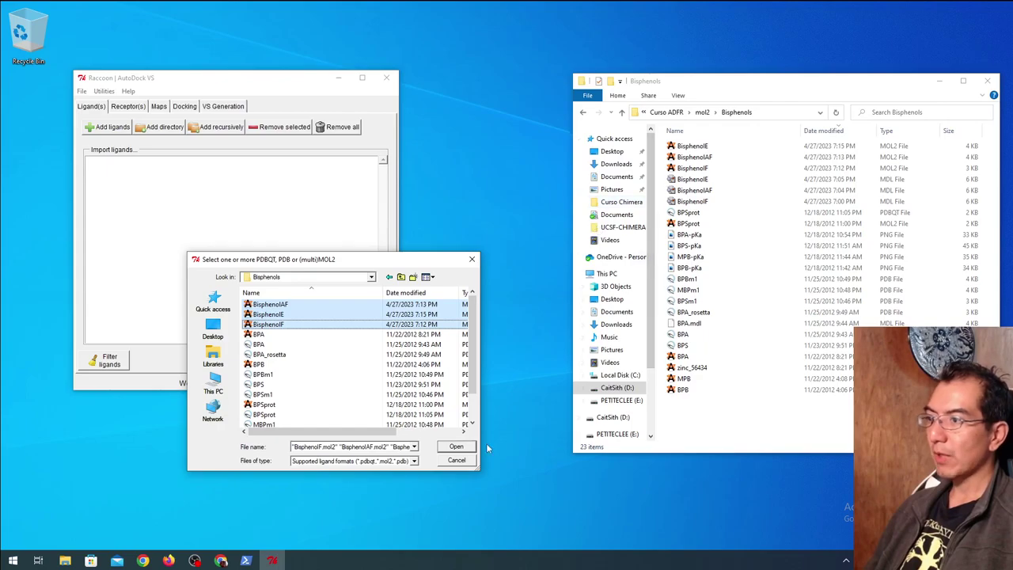
{"action": "left_click", "coordinate": [450, 446]}
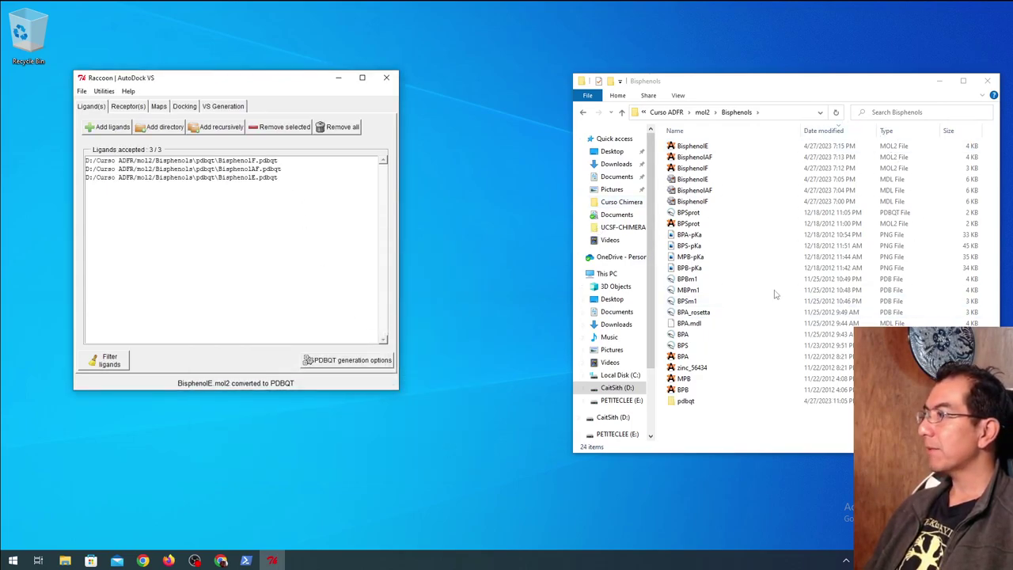
Step: Open the generated pdbqt folder inside Bisphenols in File Explorer
{"action": "double_click", "coordinate": [686, 401]}
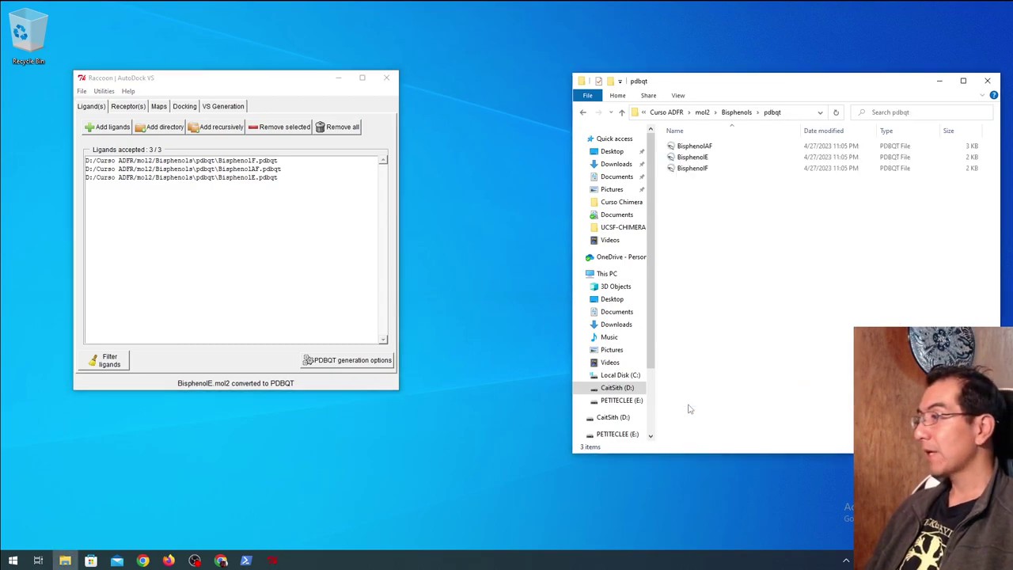
{"action": "left_click", "coordinate": [711, 147]}
{"action": "right_click", "coordinate": [712, 147]}
{"action": "left_click", "coordinate": [834, 300]}
{"action": "left_click", "coordinate": [833, 300]}
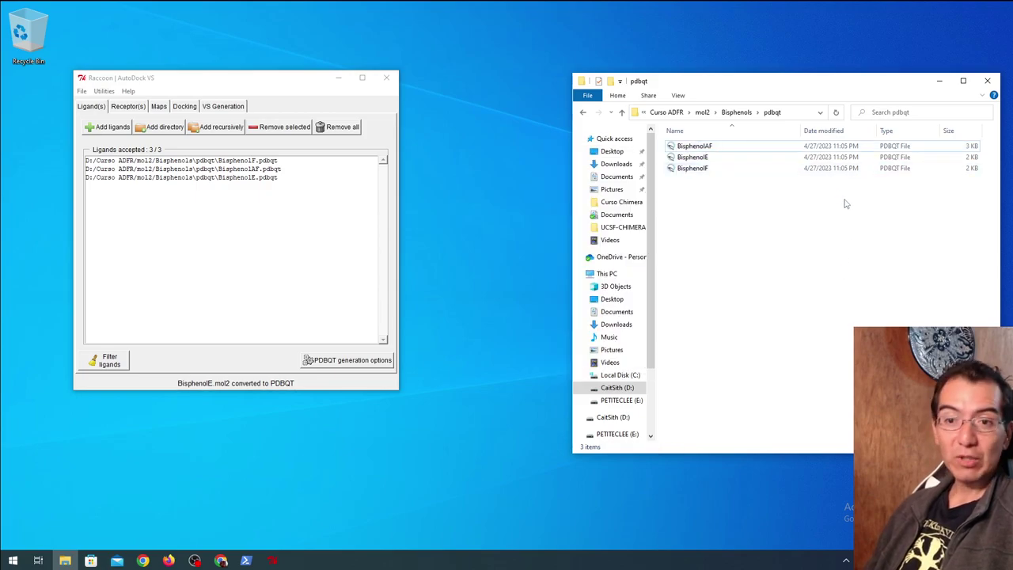
Step: Open the BisphenolF PDBQT file with Notepad, always using it for .pdbqt files, examine the contents, and close the file
{"action": "right_click", "coordinate": [707, 170]}
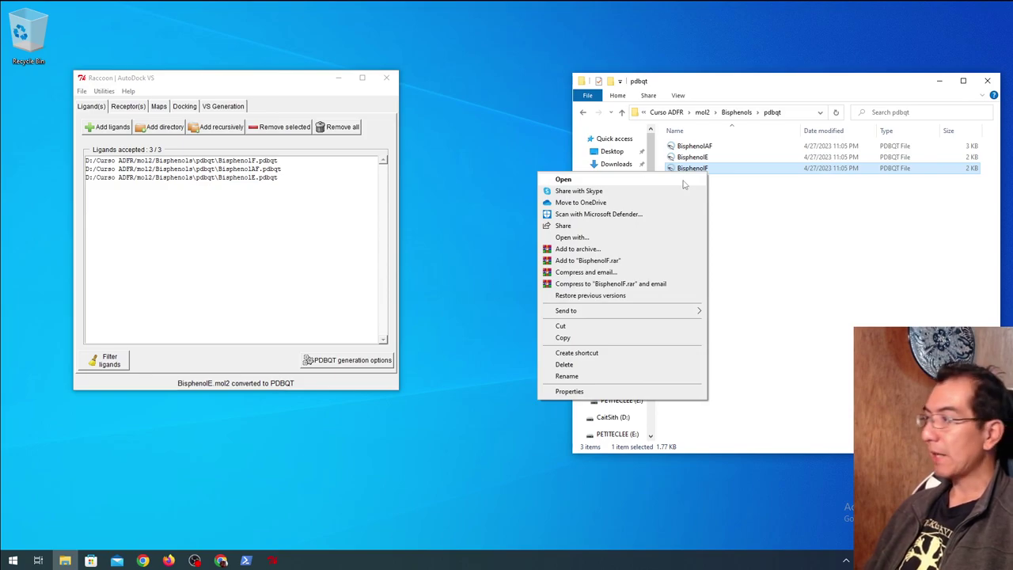
{"action": "left_click", "coordinate": [670, 237]}
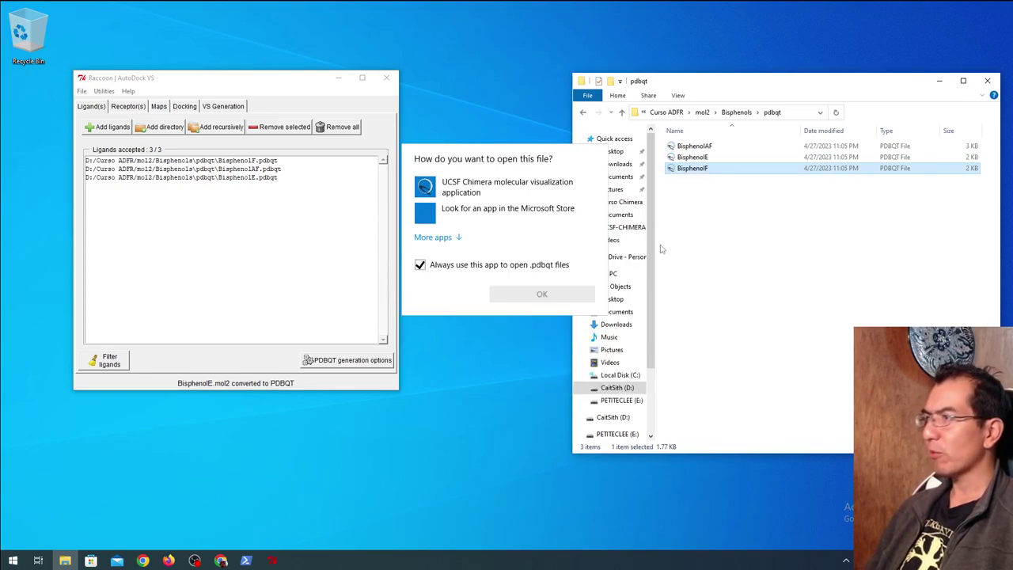
{"action": "left_click", "coordinate": [457, 239]}
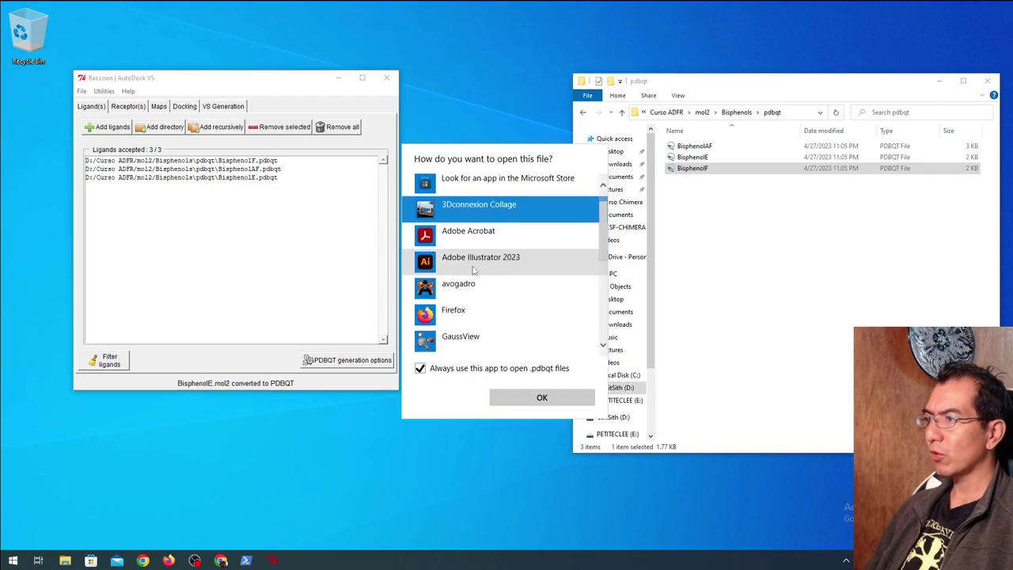
{"action": "scroll", "coordinate": [474, 271], "scroll_direction": "down", "scroll_amount": 3}
{"action": "left_click", "coordinate": [465, 287]}
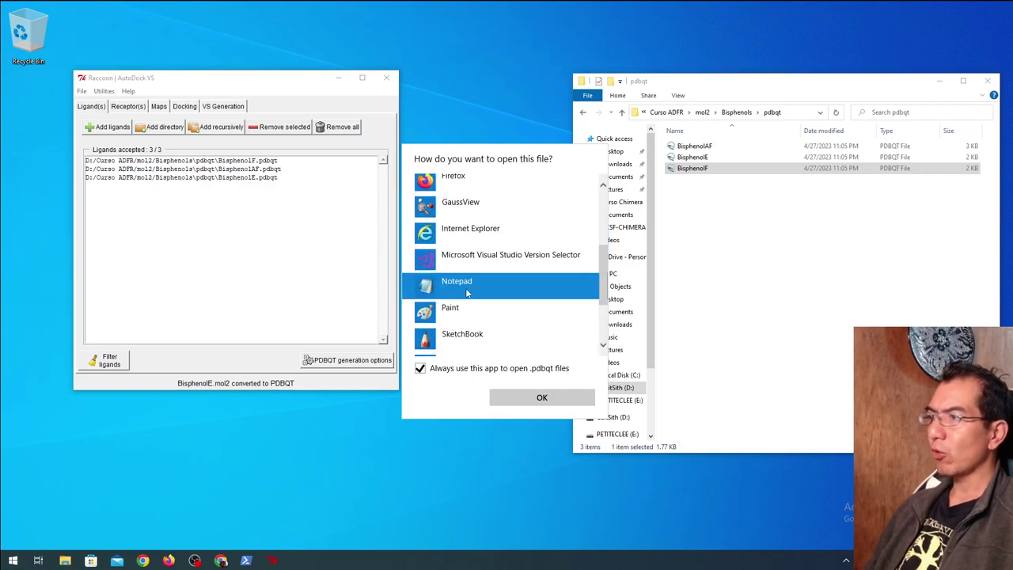
{"action": "left_click", "coordinate": [513, 396]}
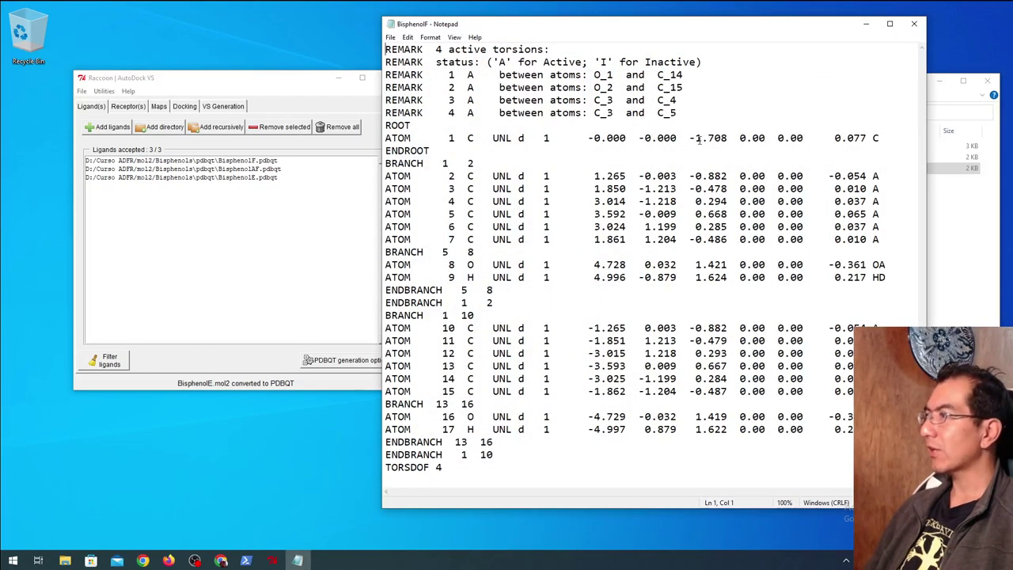
{"action": "left_click", "coordinate": [916, 24]}
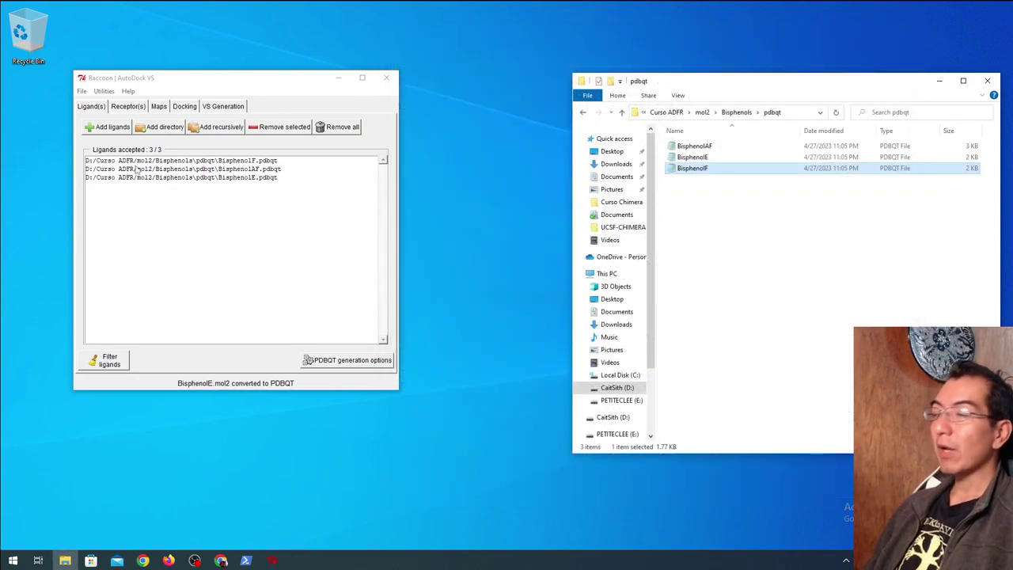
Step: Look through the MOL2 files in the BisphenolsScan folder and return to the mol2 folder
{"action": "left_click", "coordinate": [621, 112]}
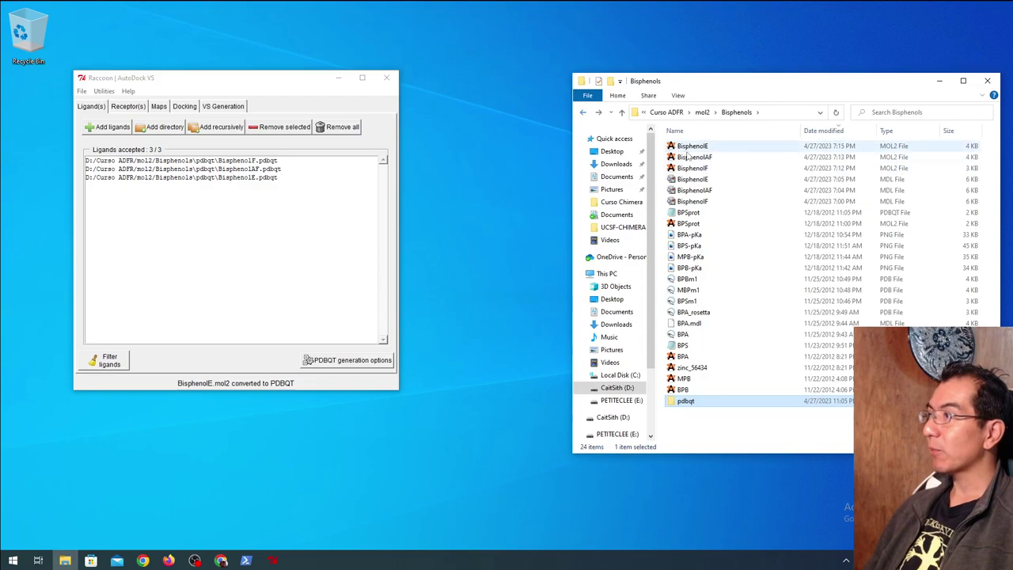
{"action": "left_click", "coordinate": [585, 113]}
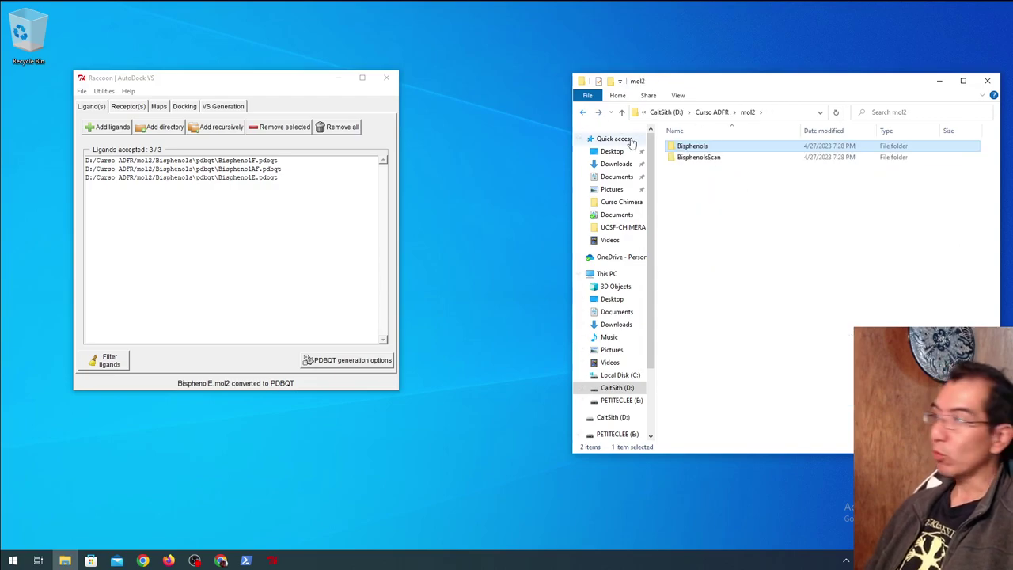
{"action": "double_click", "coordinate": [732, 156]}
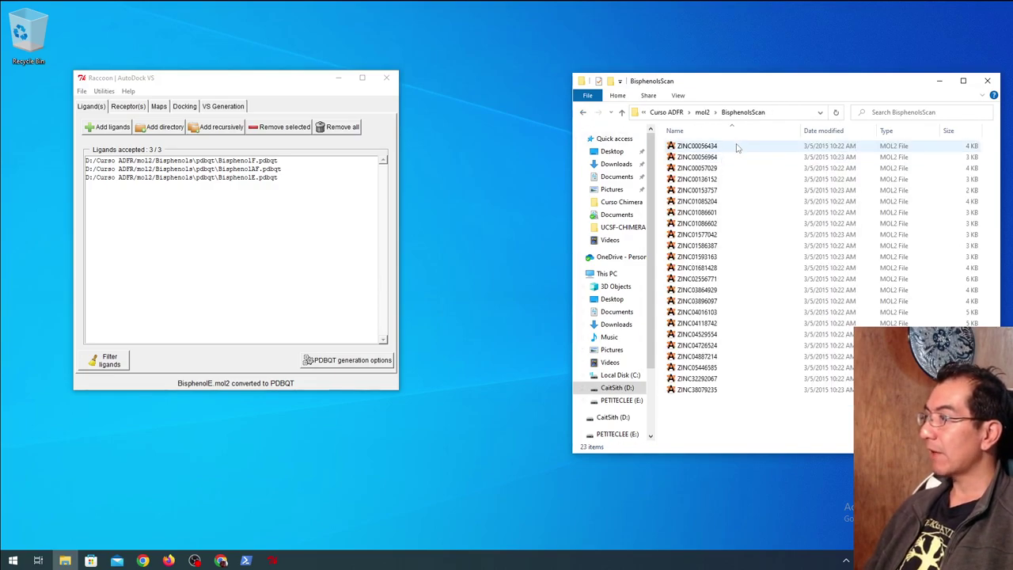
{"action": "left_click", "coordinate": [677, 115]}
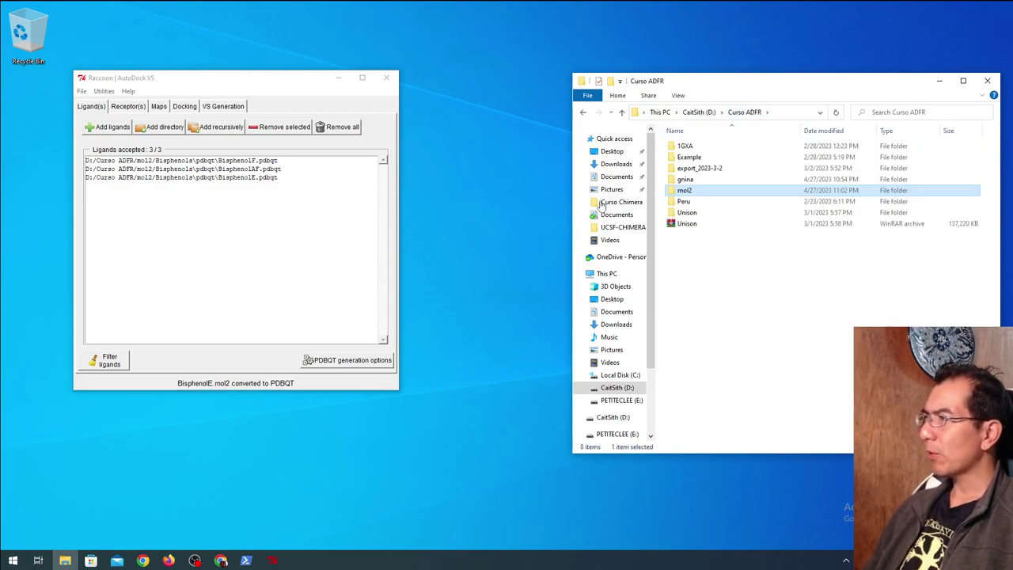
{"action": "double_click", "coordinate": [681, 191]}
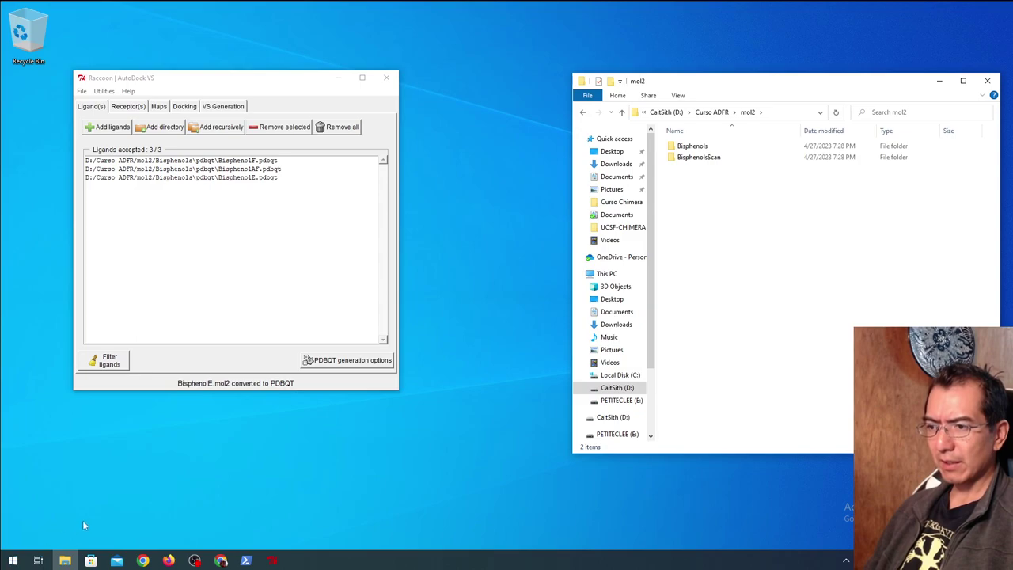
Step: Copy the fda.mol2 ZIP archive from the E: drive into the Curso ADFR mol2 folder using a second File Explorer window, and close that window
{"action": "right_click", "coordinate": [65, 560]}
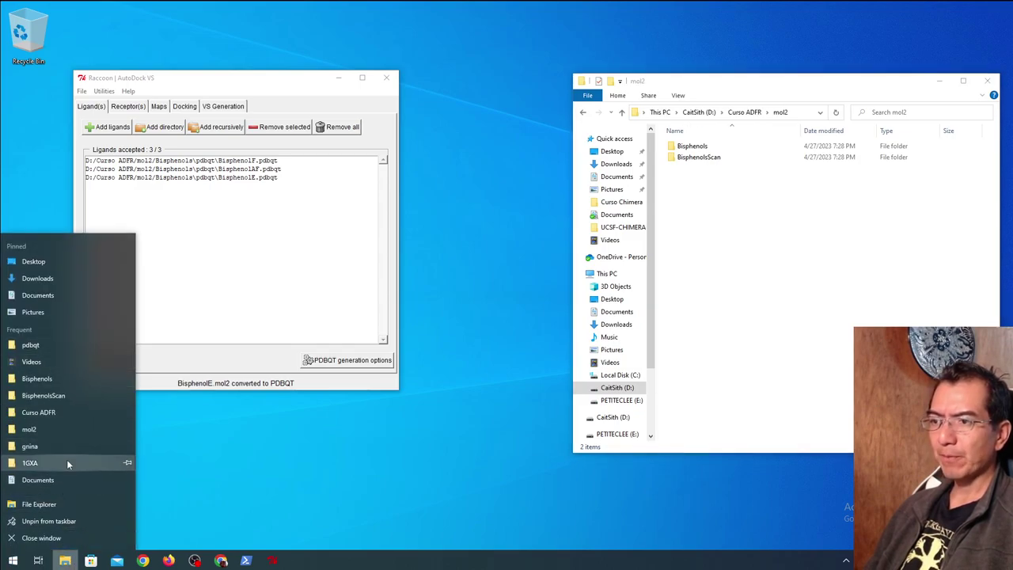
{"action": "left_click", "coordinate": [59, 502]}
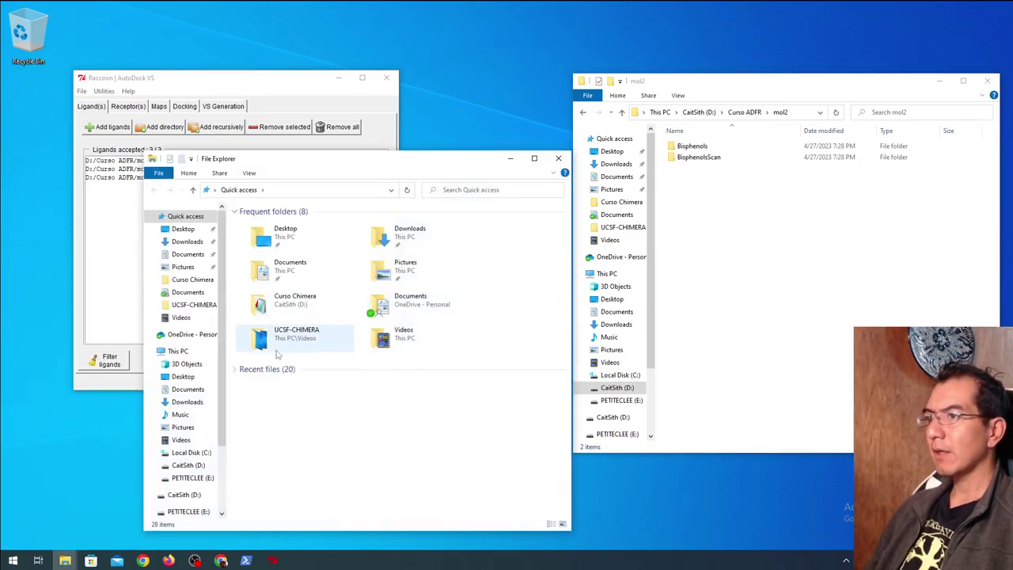
{"action": "left_click", "coordinate": [190, 477]}
{"action": "left_click_drag", "start_coordinate": [279, 294], "coordinate": [792, 297]}
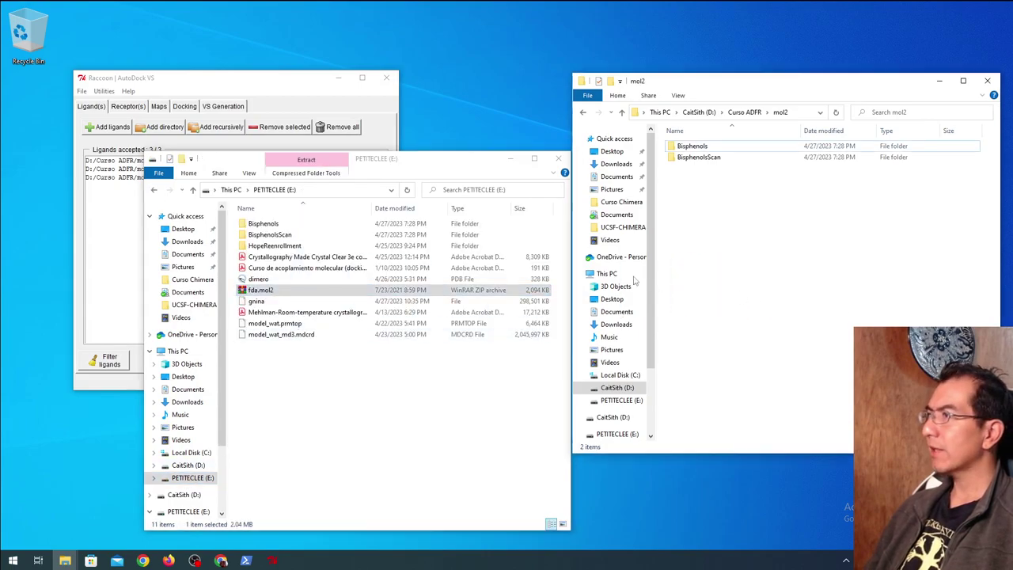
{"action": "left_click", "coordinate": [559, 158]}
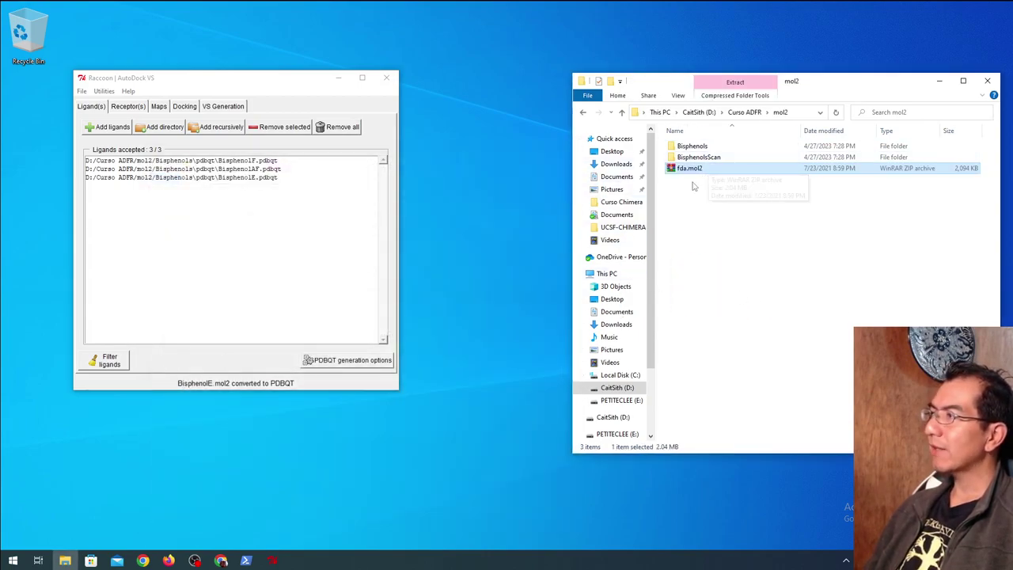
{"action": "left_click", "coordinate": [699, 206]}
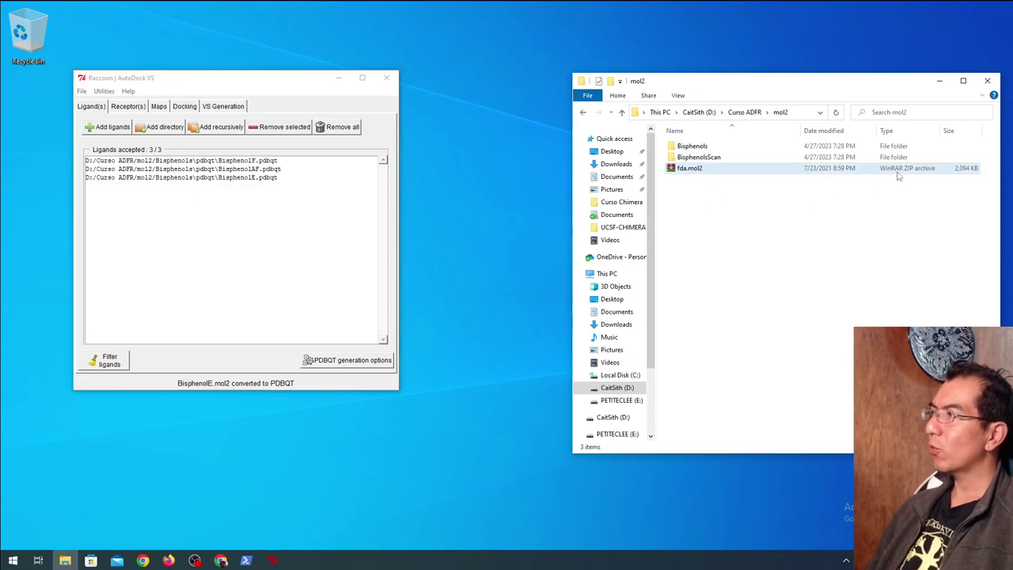
Step: Extract the fda.mol2 archive directly into the mol2 folder and delete the extracted __MACOSX folder
{"action": "right_click", "coordinate": [686, 173]}
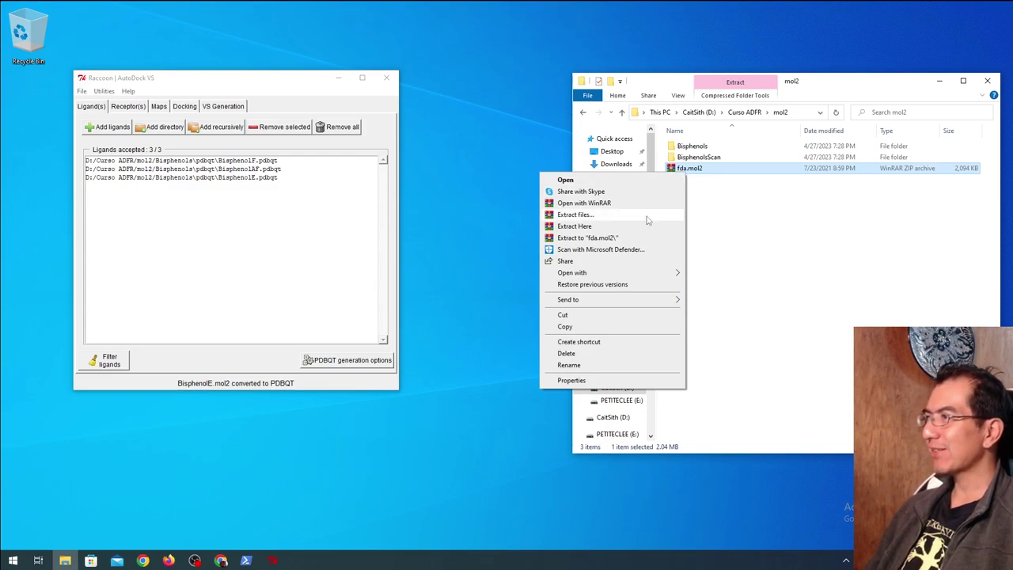
{"action": "left_click", "coordinate": [648, 226]}
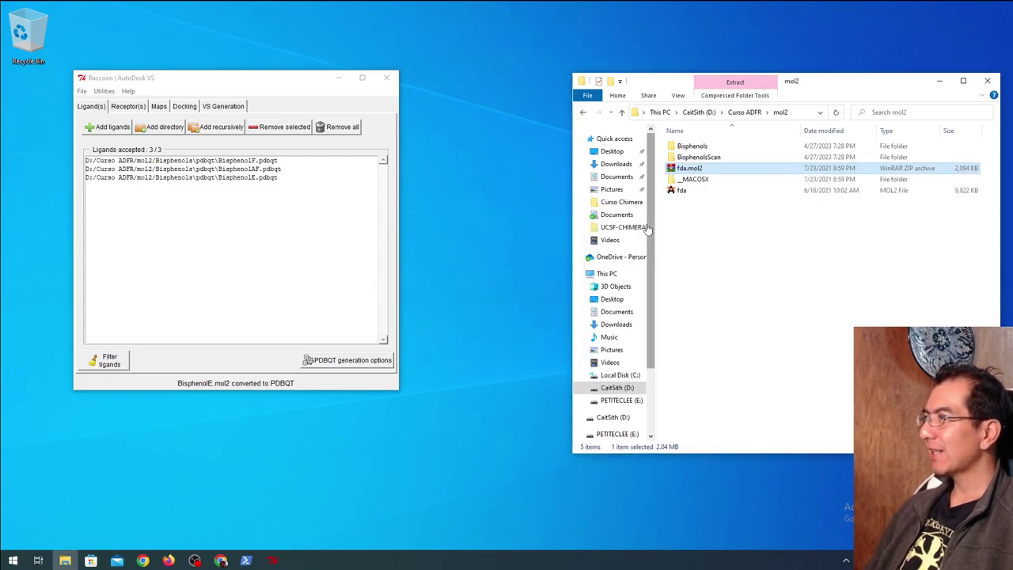
{"action": "left_click", "coordinate": [698, 180]}
{"action": "right_click", "coordinate": [699, 183]}
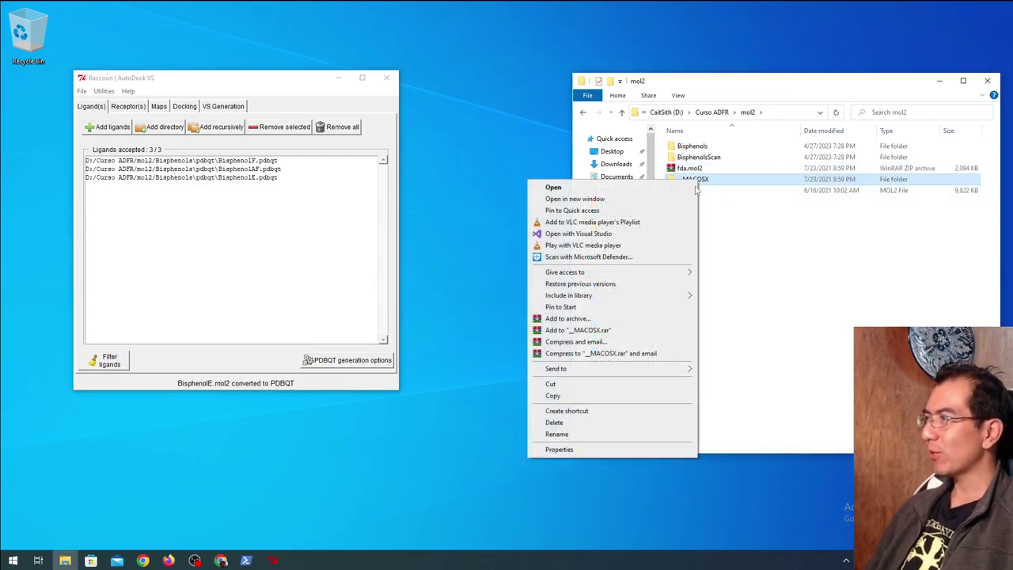
{"action": "left_click", "coordinate": [626, 427]}
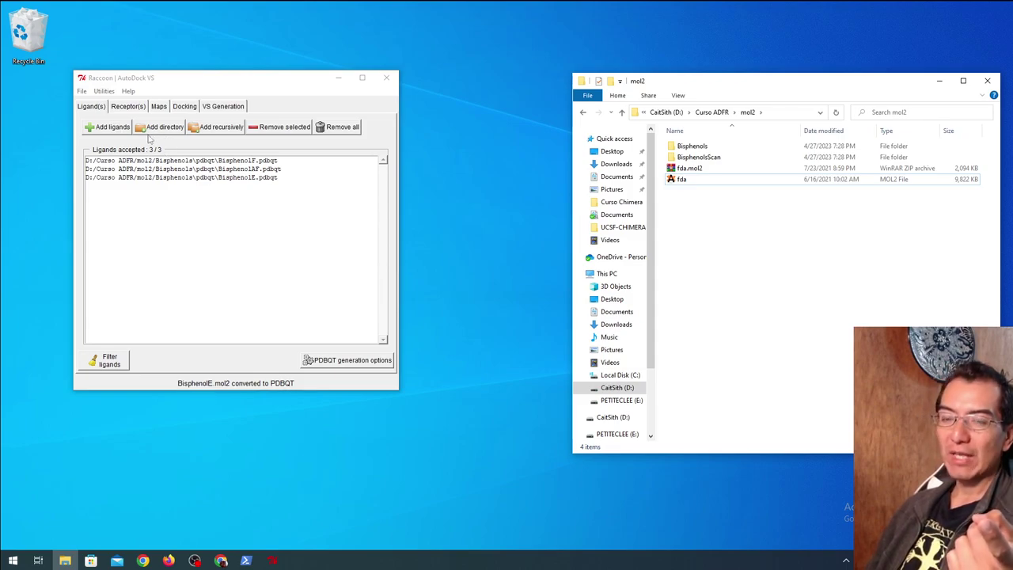
Step: Add the multi-structure fda MOL2 file from the mol2 folder as ligands and accept splitting and converting it to PDBQT
{"action": "left_click", "coordinate": [118, 130]}
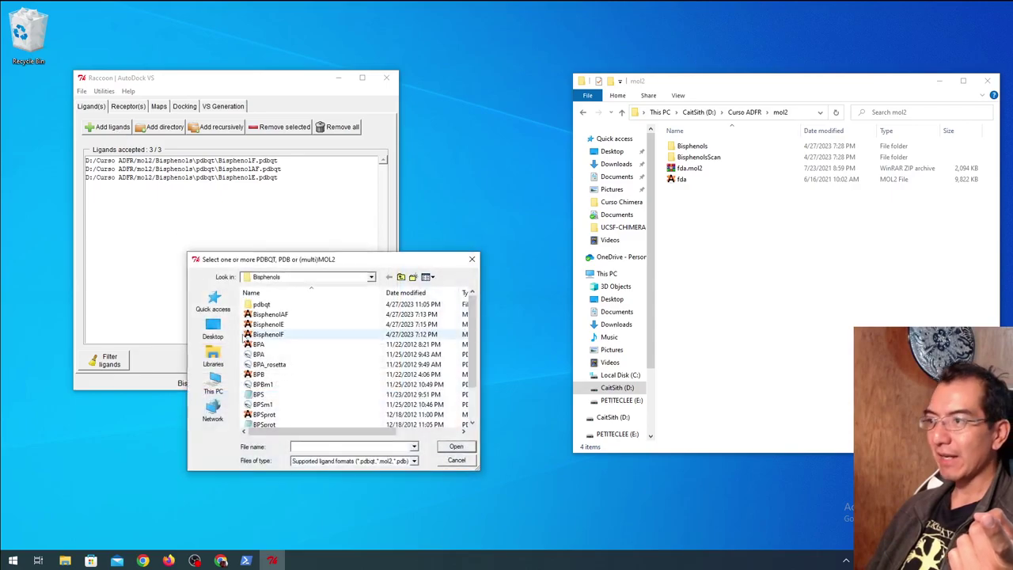
{"action": "left_click", "coordinate": [402, 277]}
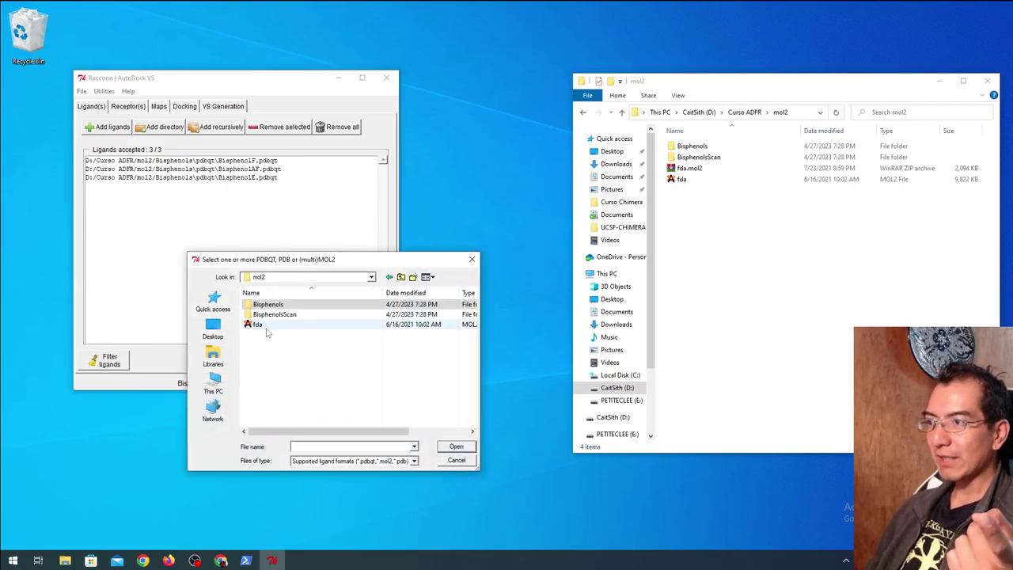
{"action": "left_click", "coordinate": [265, 327]}
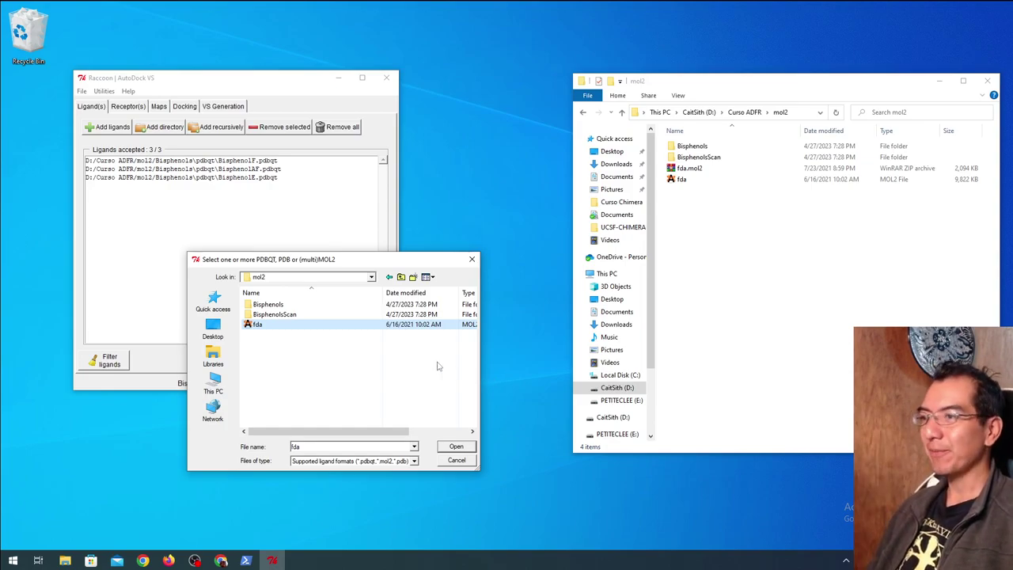
{"action": "left_click", "coordinate": [446, 448]}
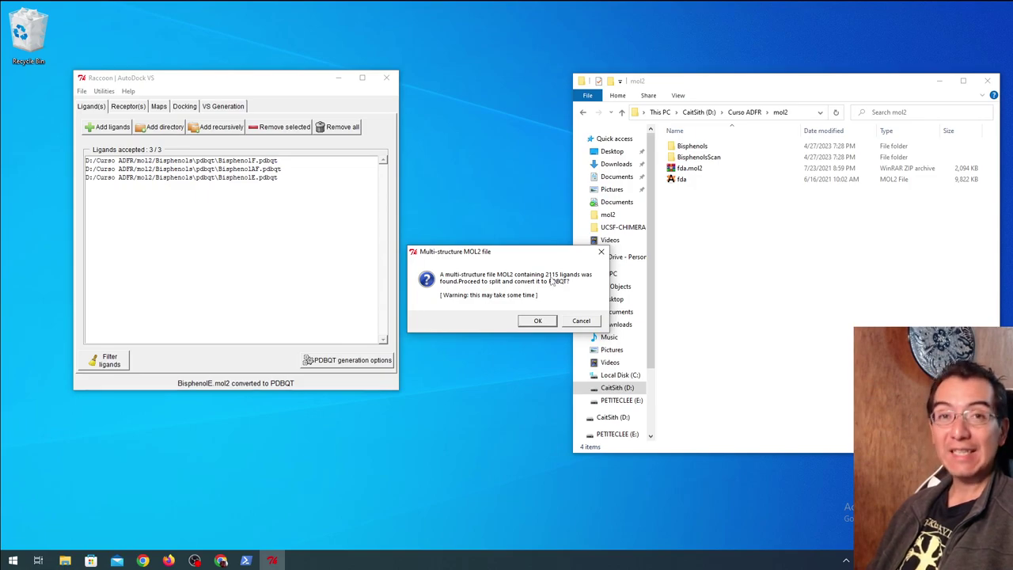
{"action": "left_click", "coordinate": [537, 320]}
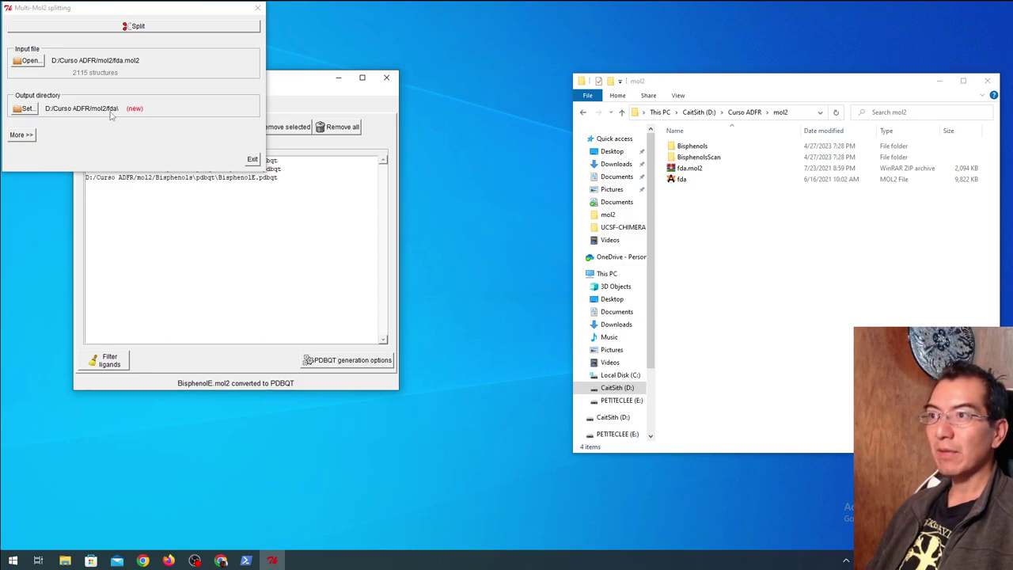
Step: Turn off sub-directory creation in the Multi-Mol2 splitting options and split fda.mol2 into the fda output directory
{"action": "left_click", "coordinate": [36, 136]}
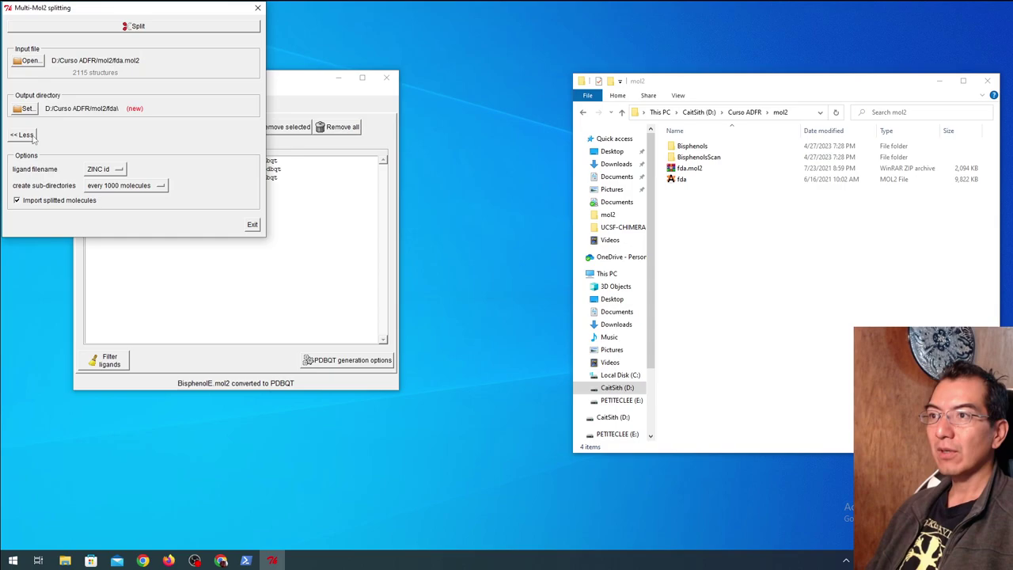
{"action": "left_click", "coordinate": [161, 187]}
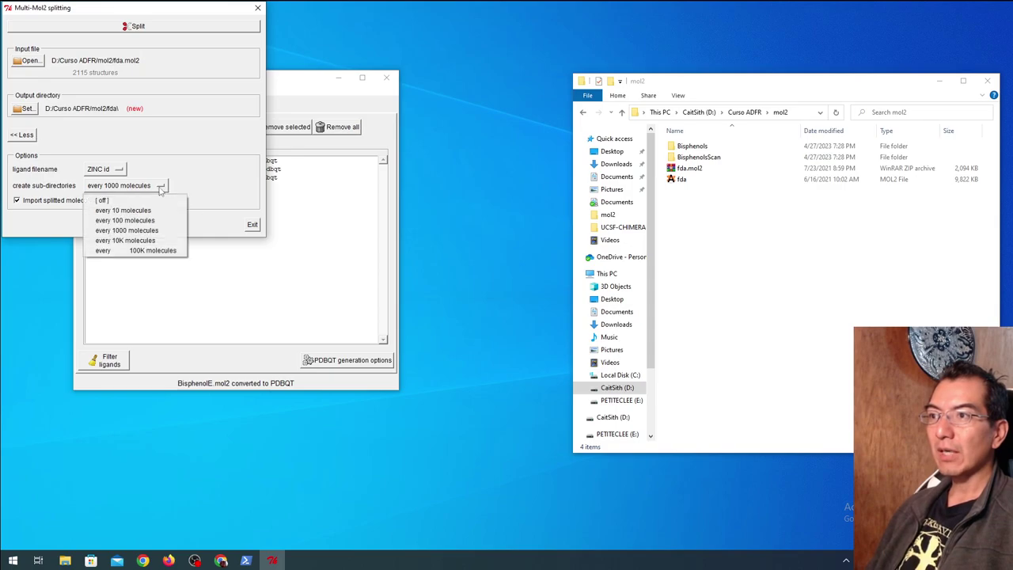
{"action": "left_click", "coordinate": [158, 200]}
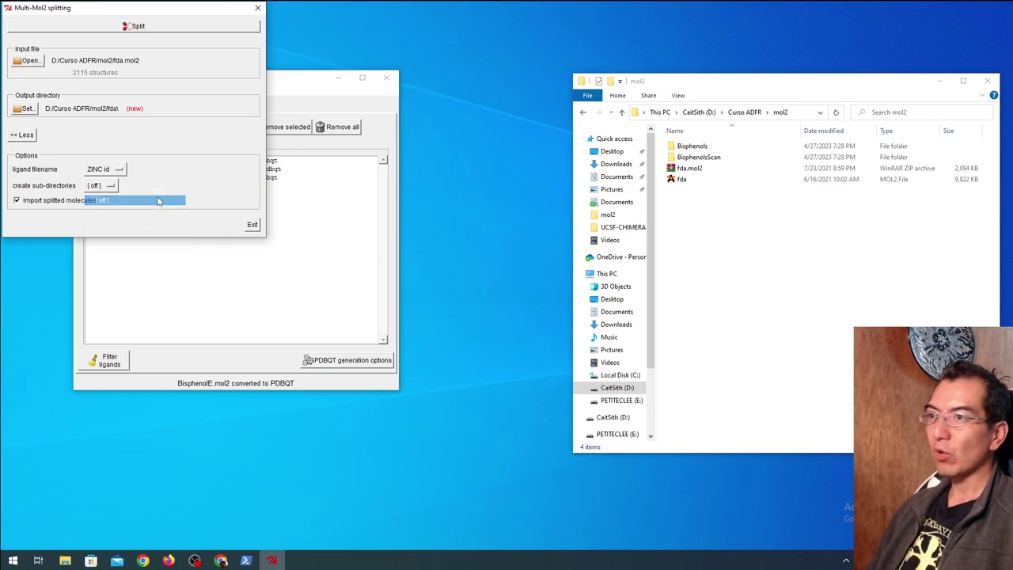
{"action": "left_click", "coordinate": [156, 29]}
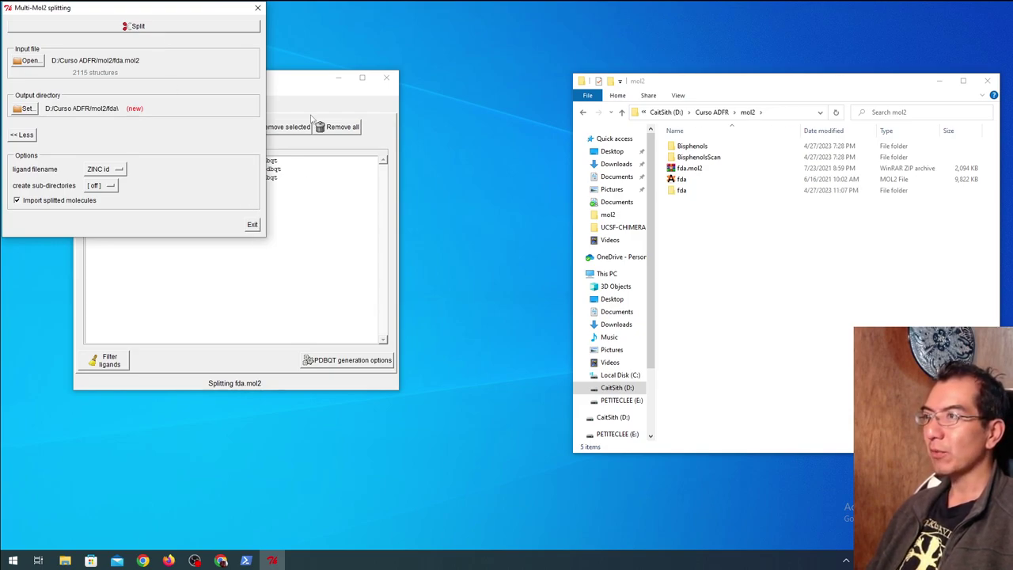
Step: Open the pdbqt subfolder of the new fda folder and select all files to check how many are converted
{"action": "double_click", "coordinate": [681, 191]}
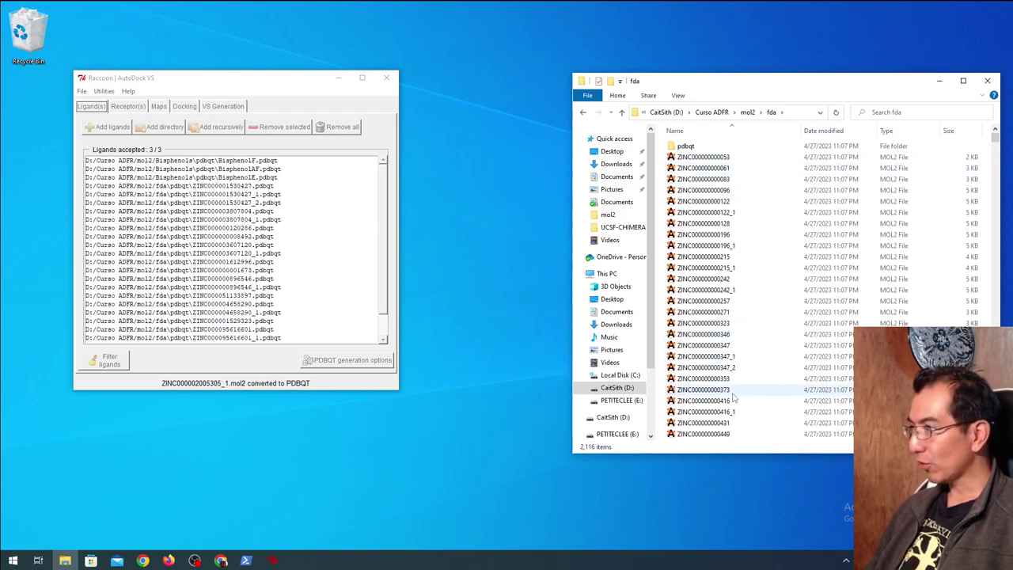
{"action": "double_click", "coordinate": [687, 147]}
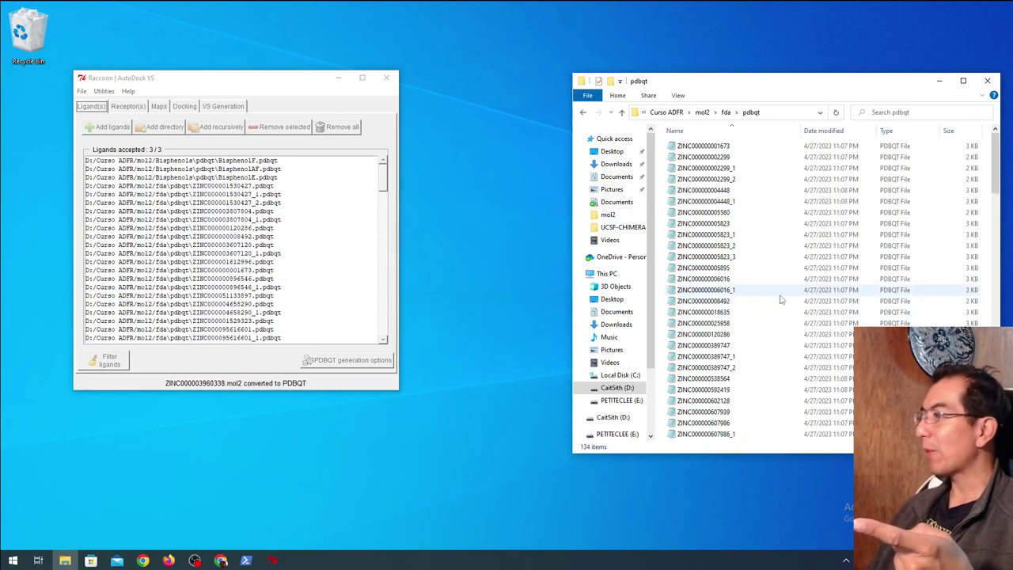
{"action": "left_click", "coordinate": [780, 301]}
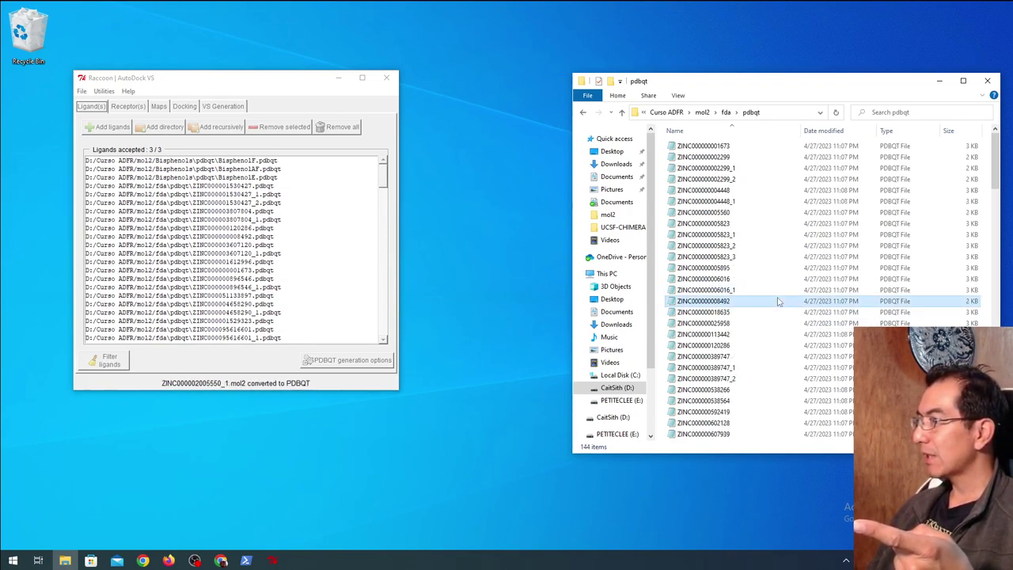
{"action": "key", "text": "ctrl+a"}
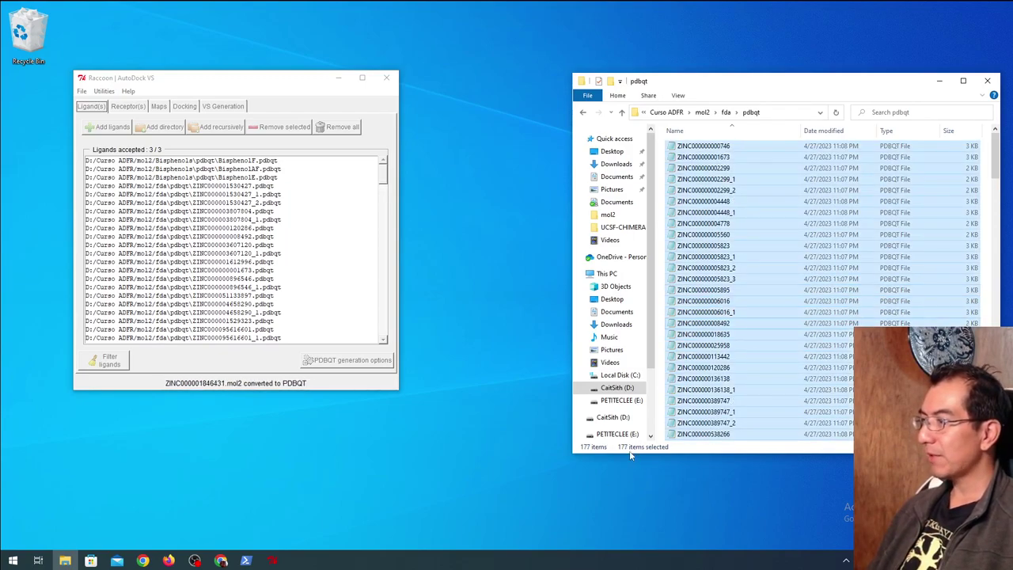
{"action": "key", "text": "ctrl+a"}
Step: Compare the number of items in the fda folder with the growing number of PDBQT files in its pdbqt subfolder
{"action": "left_click", "coordinate": [584, 112]}
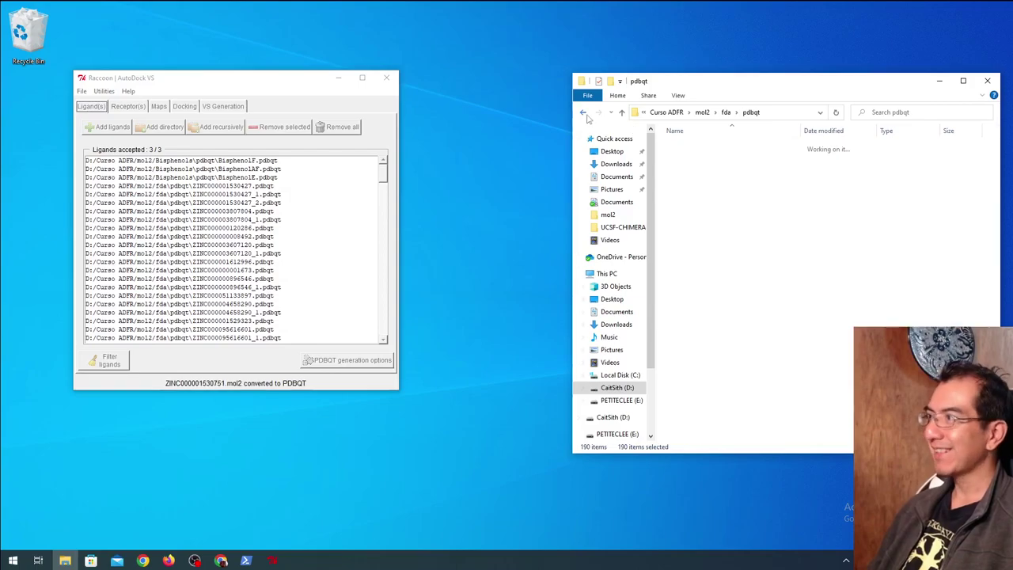
{"action": "key", "text": "ctrl+a"}
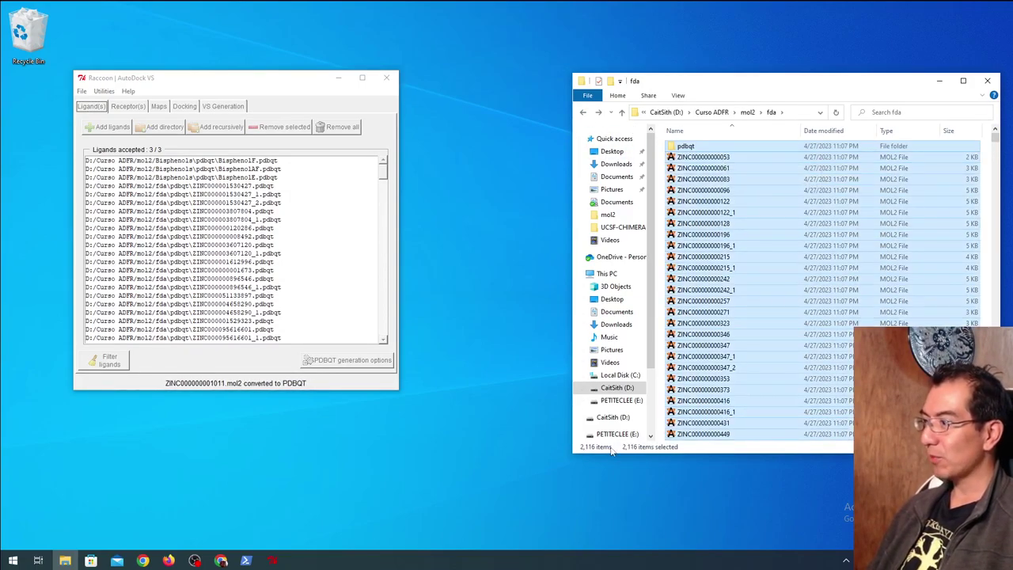
{"action": "left_click", "coordinate": [686, 147]}
{"action": "double_click", "coordinate": [686, 147]}
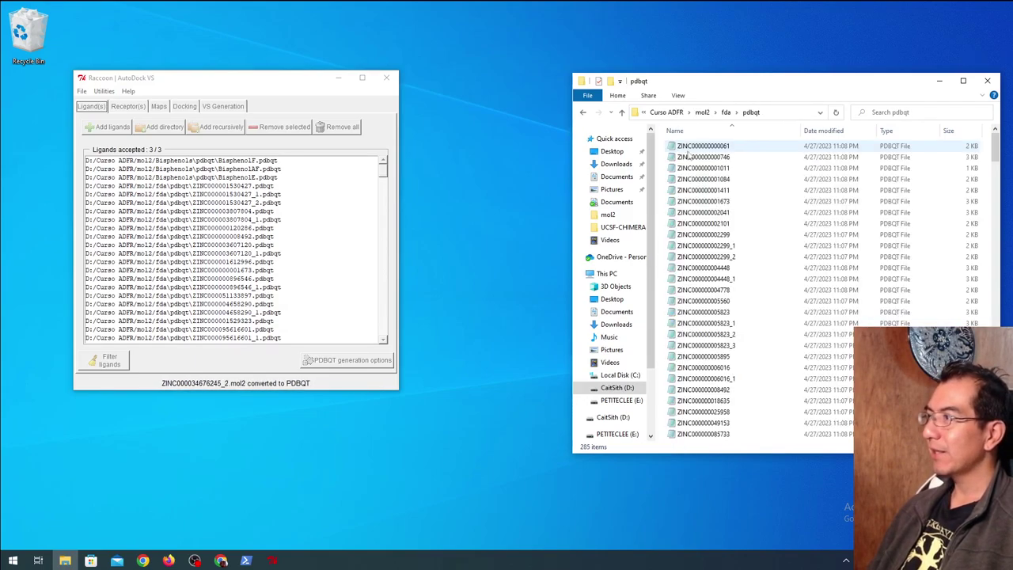
{"action": "left_click", "coordinate": [713, 215]}
{"action": "key", "text": "ctrl+a"}
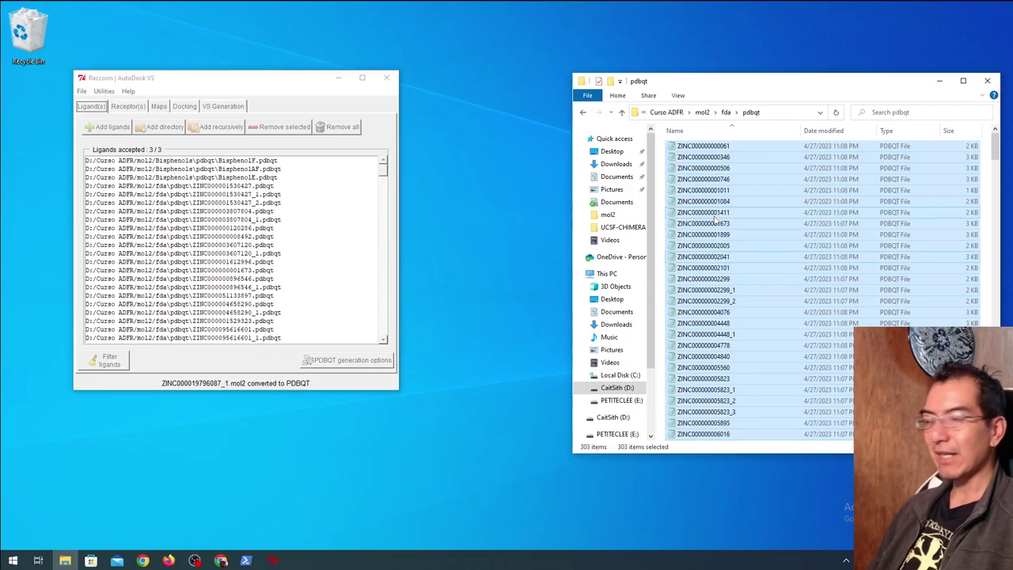
{"action": "key", "text": "ctrl+a"}
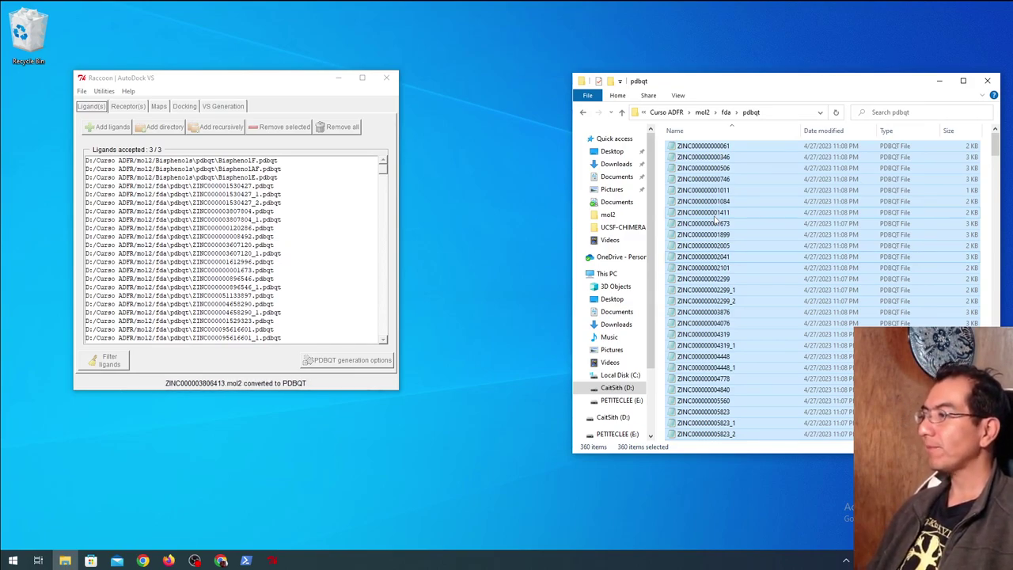
{"action": "key", "text": "ctrl+a"}
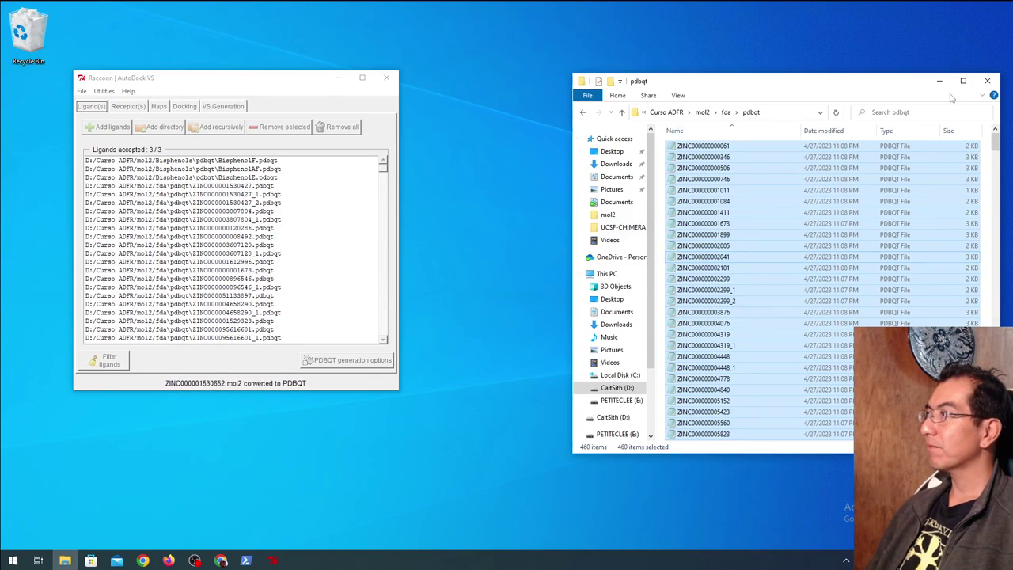
Step: Snap the File Explorer window to the right half of the screen and move the Raccoon window slightly higher
{"action": "left_click_drag", "start_coordinate": [908, 87], "coordinate": [1012, 88]}
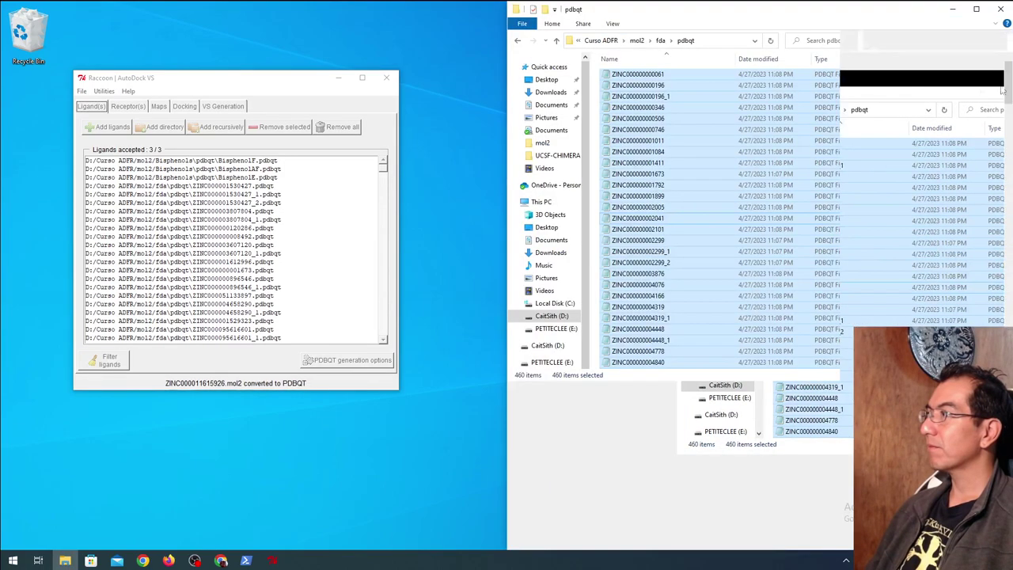
{"action": "left_click", "coordinate": [638, 217]}
{"action": "left_click", "coordinate": [264, 89]}
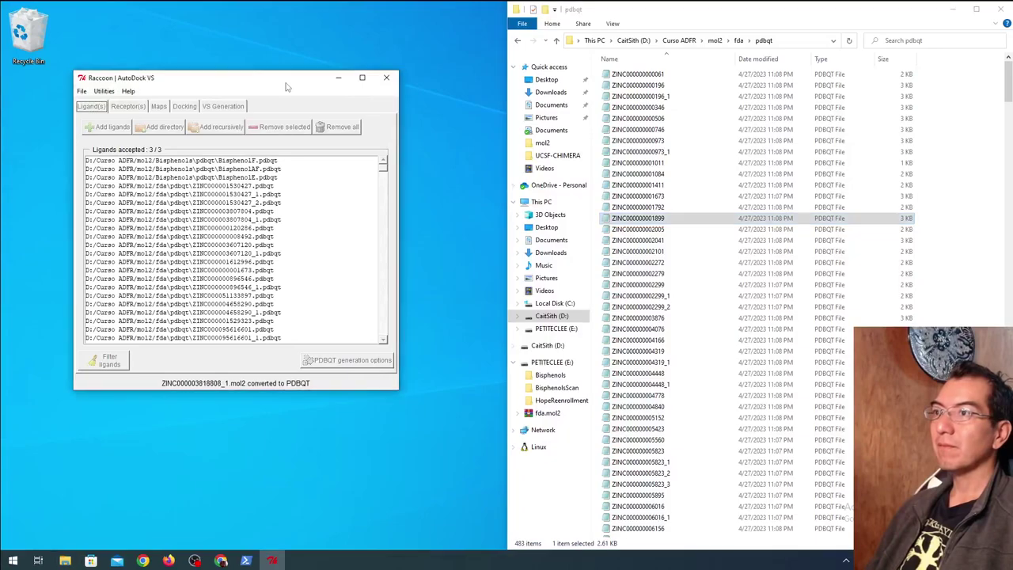
{"action": "left_click_drag", "start_coordinate": [258, 84], "coordinate": [253, 54]}
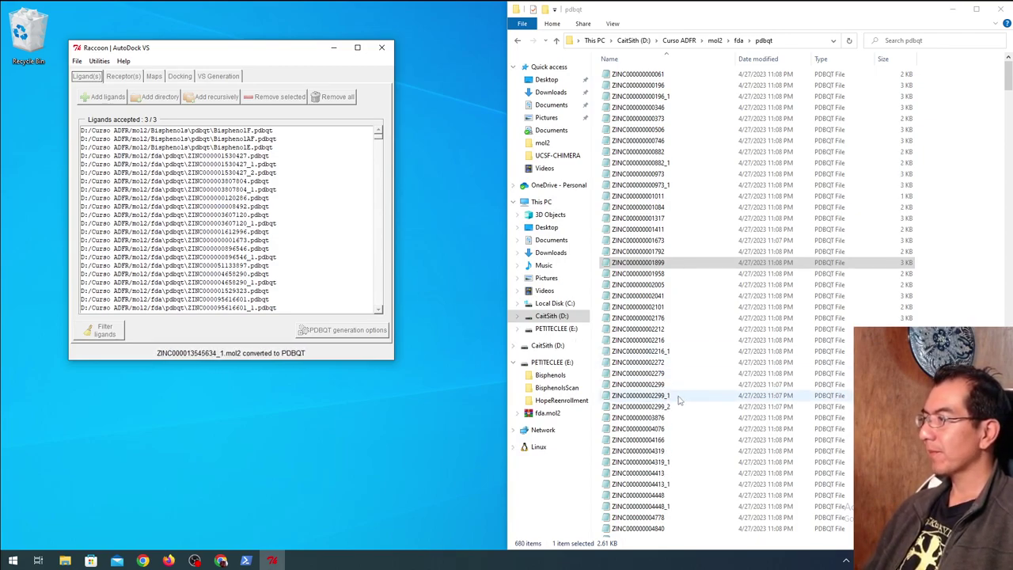
Step: Monitor the conversion by repeatedly selecting all PDBQT files in the pdbqt folder and checking the item count
{"action": "key", "text": "ctrl+a"}
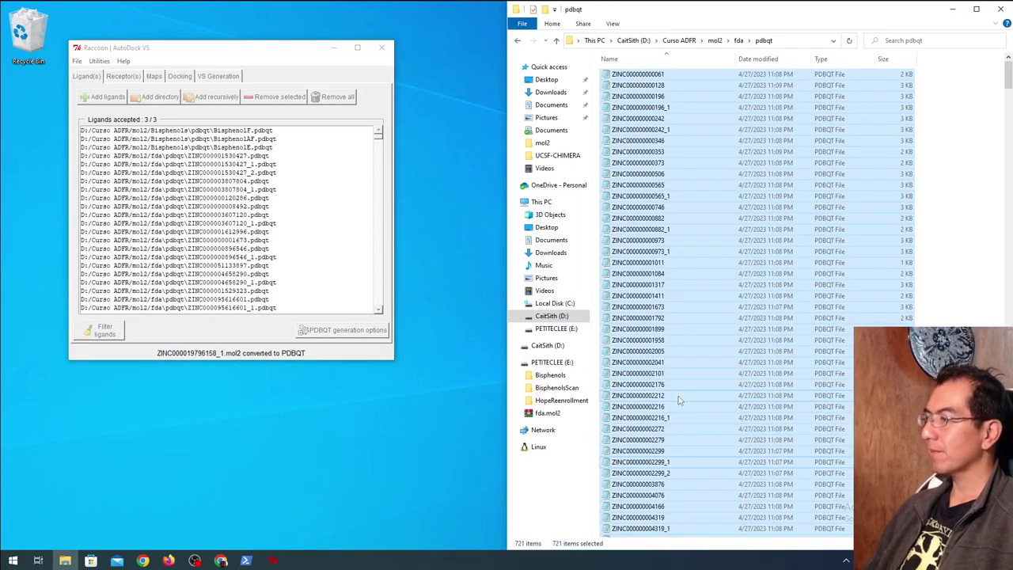
{"action": "key", "text": "ctrl+a"}
{"action": "key", "text": "ctrl+a"}
{"action": "key", "text": "ctrl+a"}
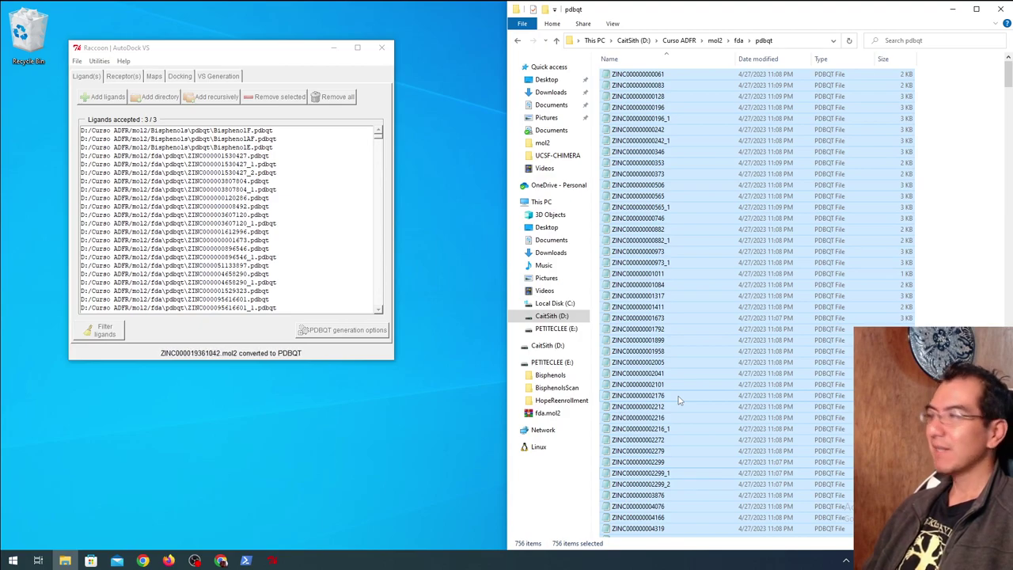
{"action": "key", "text": "ctrl+a"}
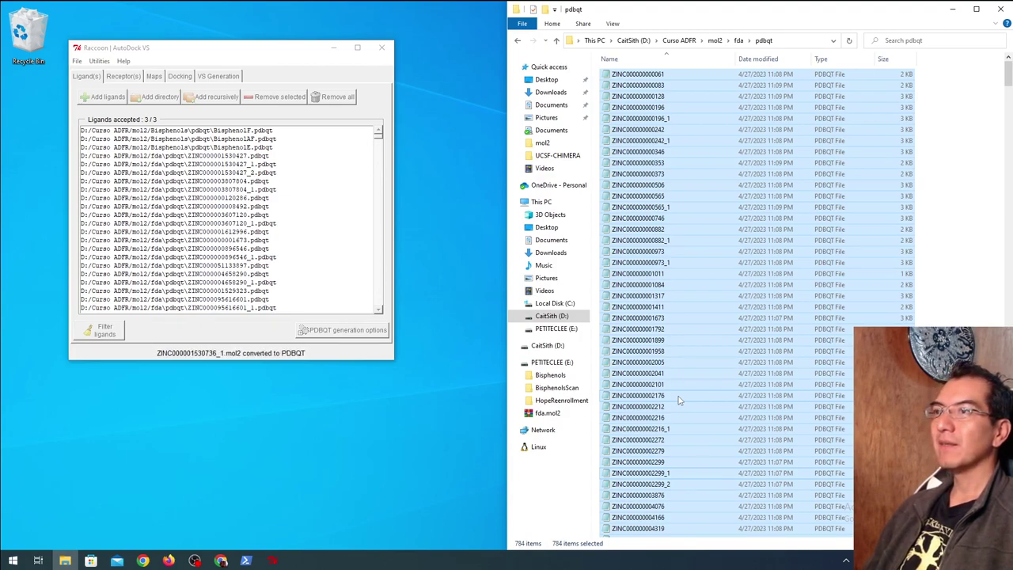
{"action": "key", "text": "ctrl+a"}
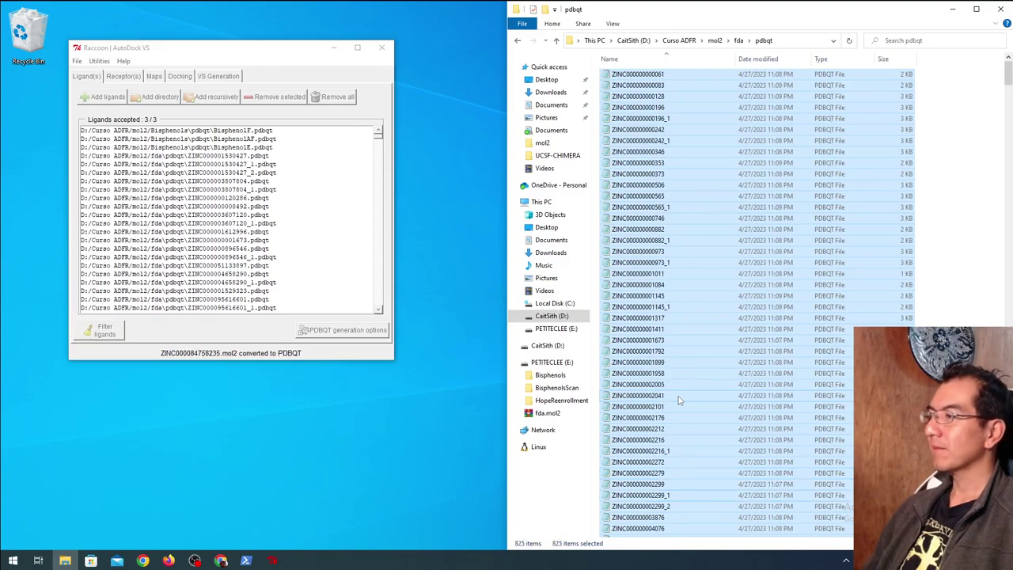
{"action": "key", "text": "ctrl+a"}
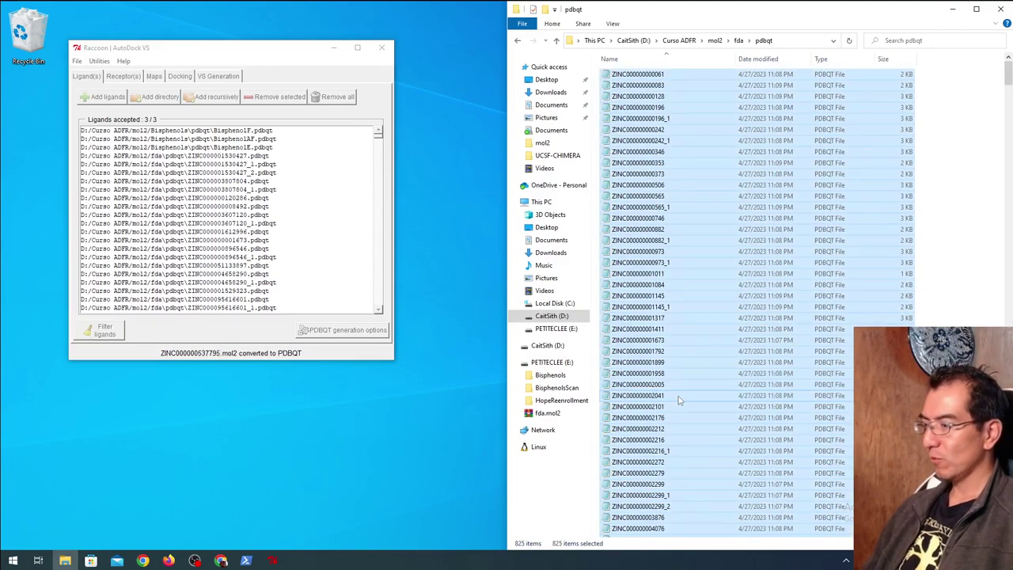
{"action": "key", "text": "ctrl+a"}
{"action": "left_click", "coordinate": [678, 399]}
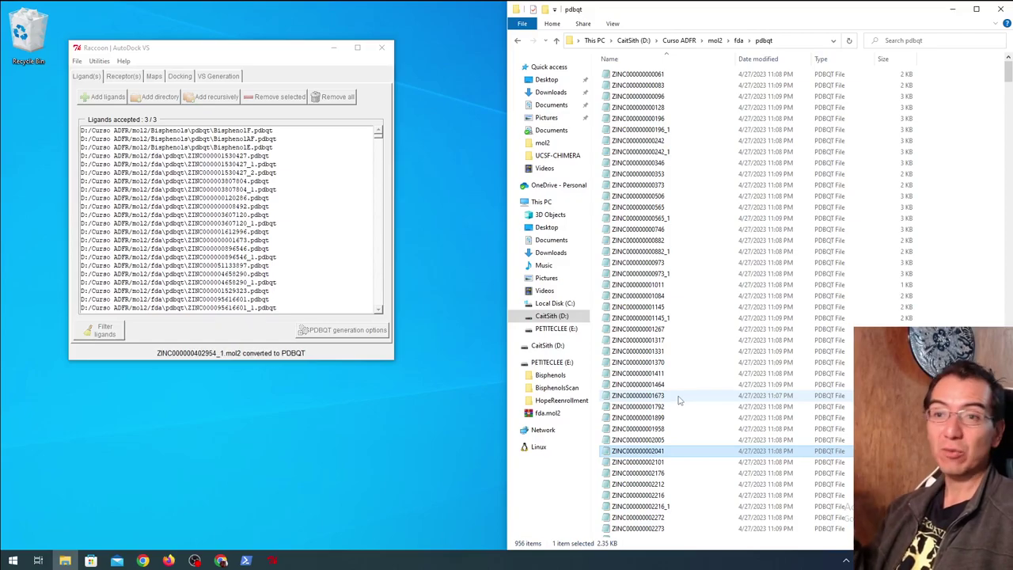
{"action": "left_click", "coordinate": [679, 396]}
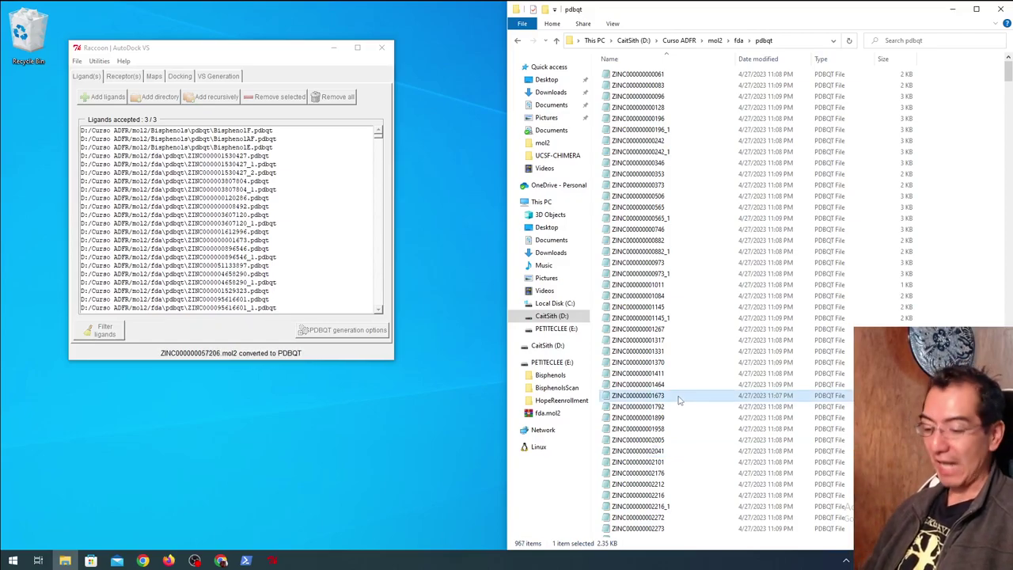
{"action": "key", "text": "ctrl+a"}
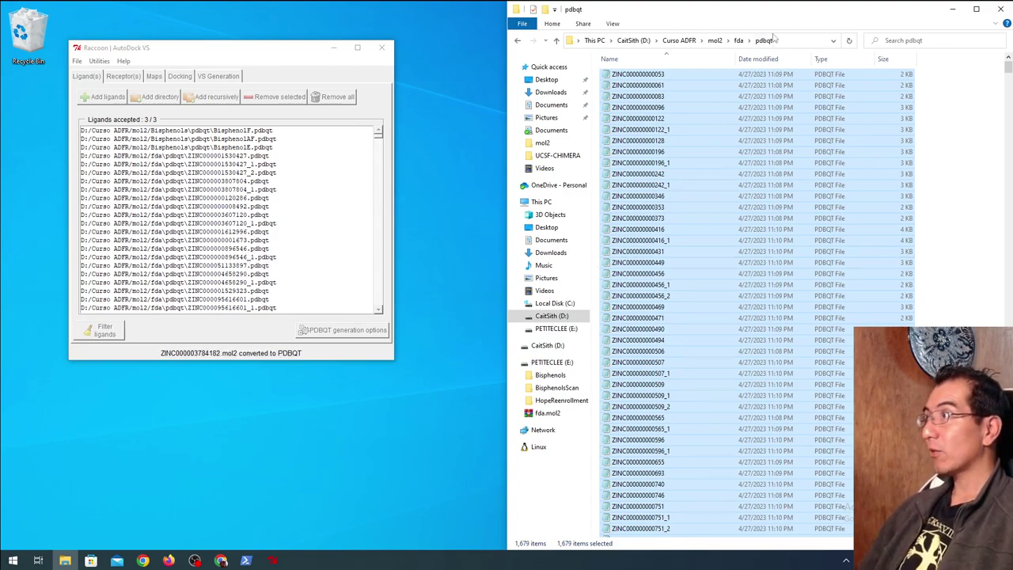
Step: Go up through the fda folder to mol2, then reopen fda and its pdbqt subfolder to review the converted files
{"action": "left_click", "coordinate": [738, 41]}
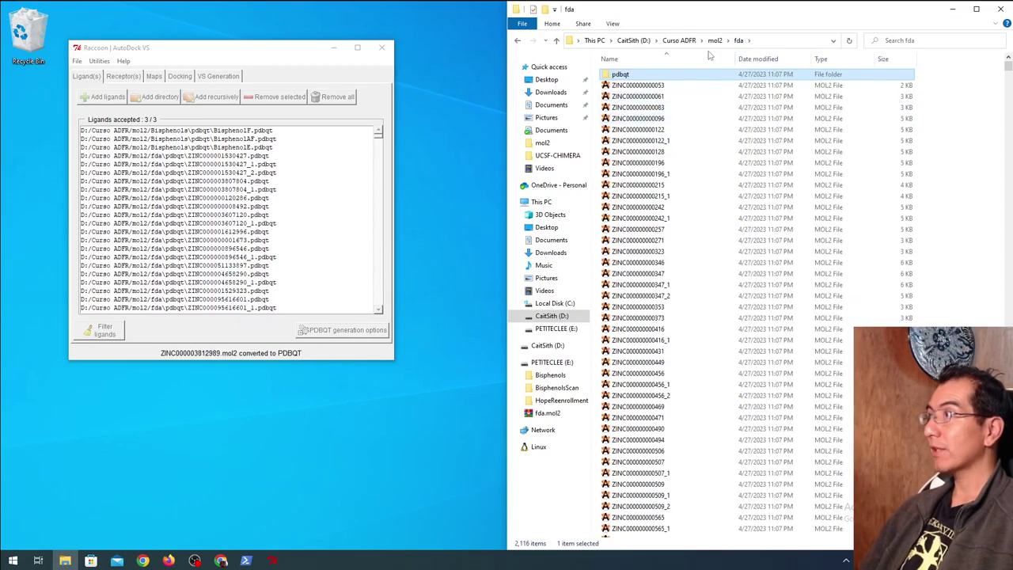
{"action": "left_click", "coordinate": [715, 40]}
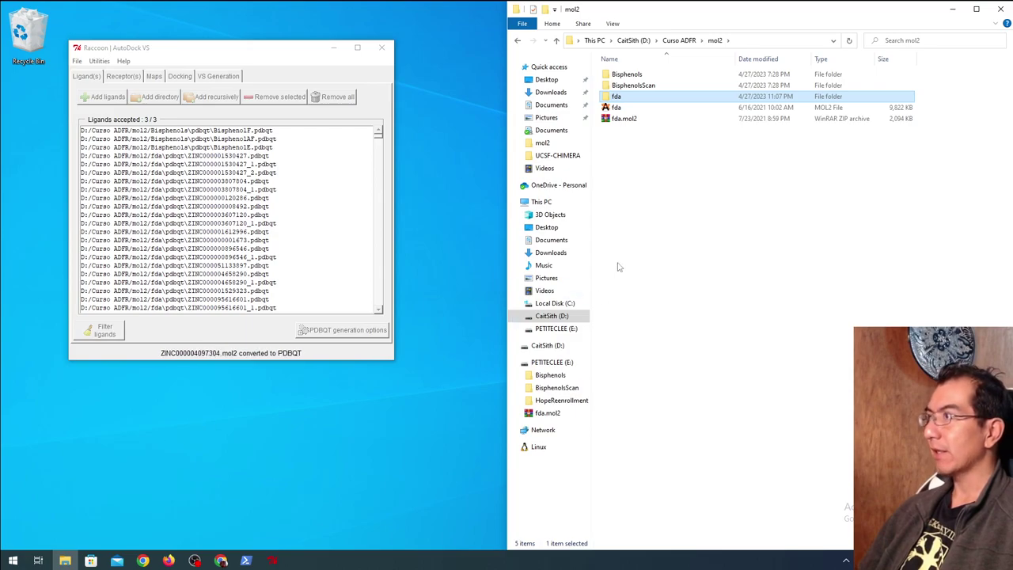
{"action": "double_click", "coordinate": [637, 96]}
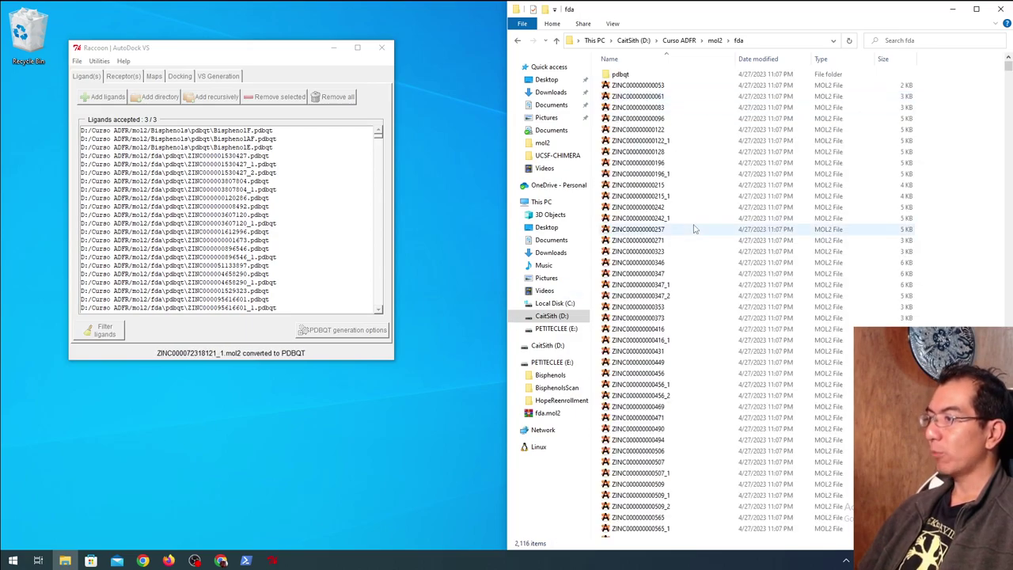
{"action": "double_click", "coordinate": [625, 74]}
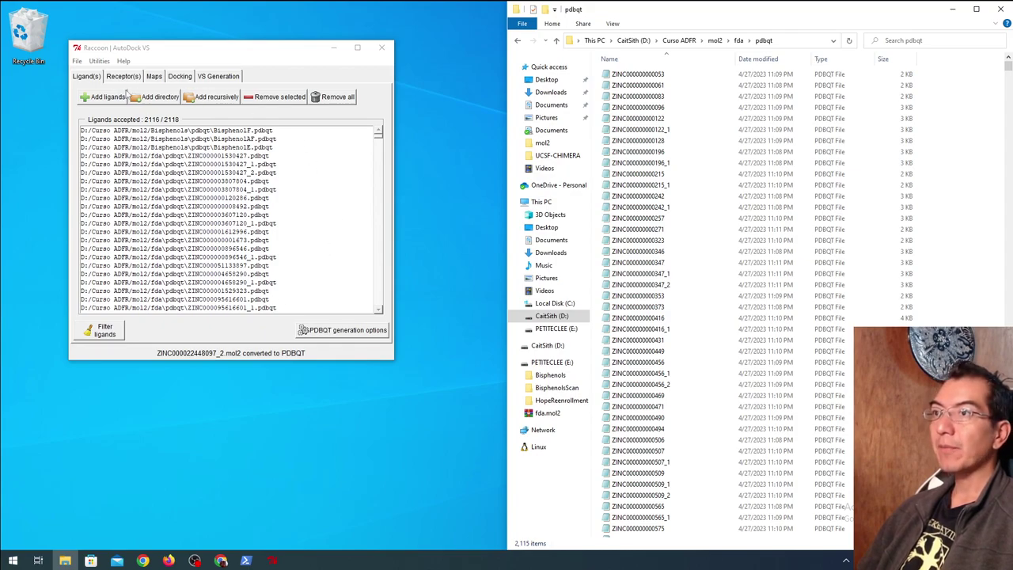
Step: Check which ligand file formats Raccoon supports when adding ligands, and cancel without adding any file
{"action": "left_click", "coordinate": [123, 95]}
{"action": "left_click", "coordinate": [290, 277]}
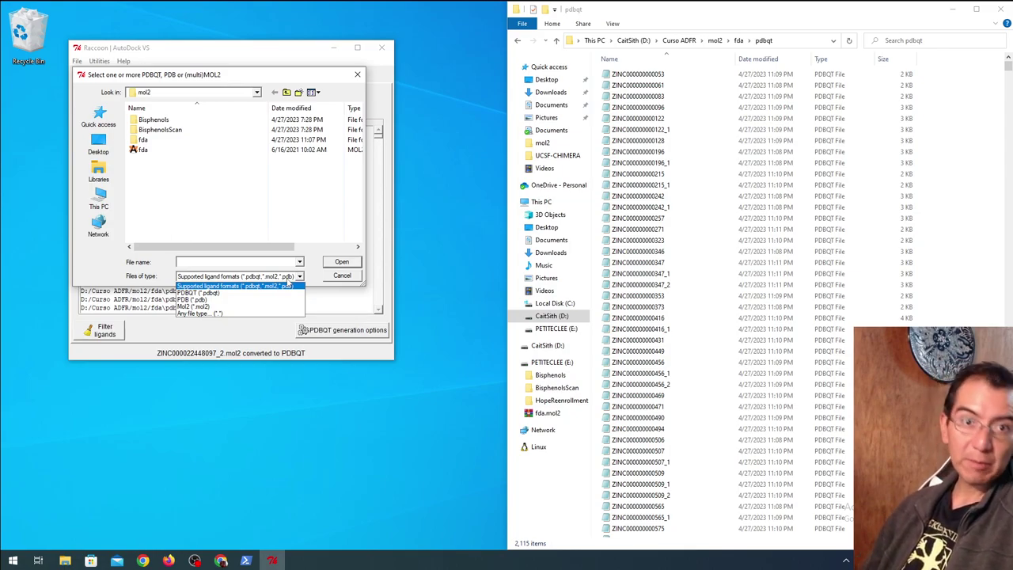
{"action": "left_click", "coordinate": [318, 283]}
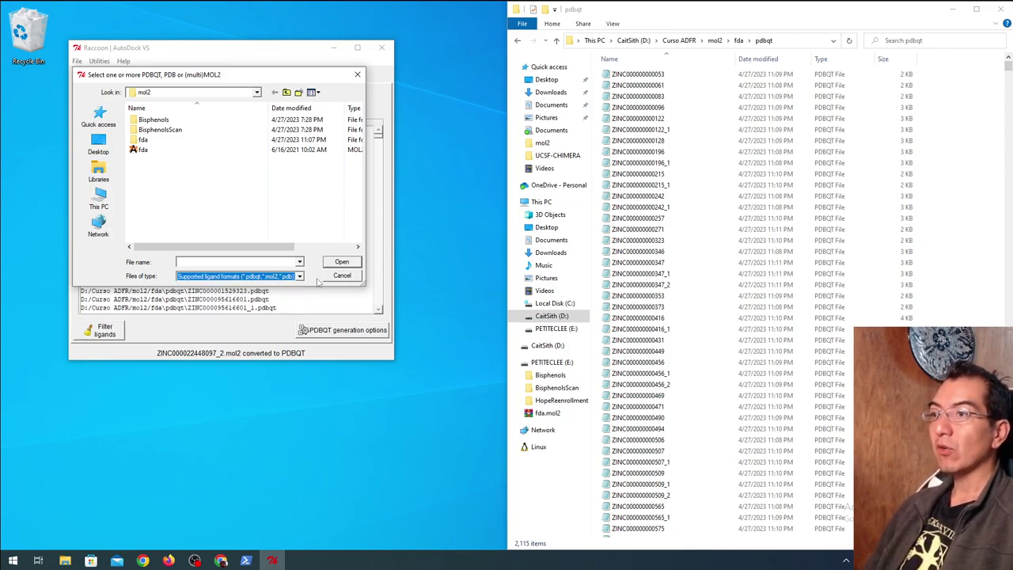
{"action": "left_click", "coordinate": [342, 275]}
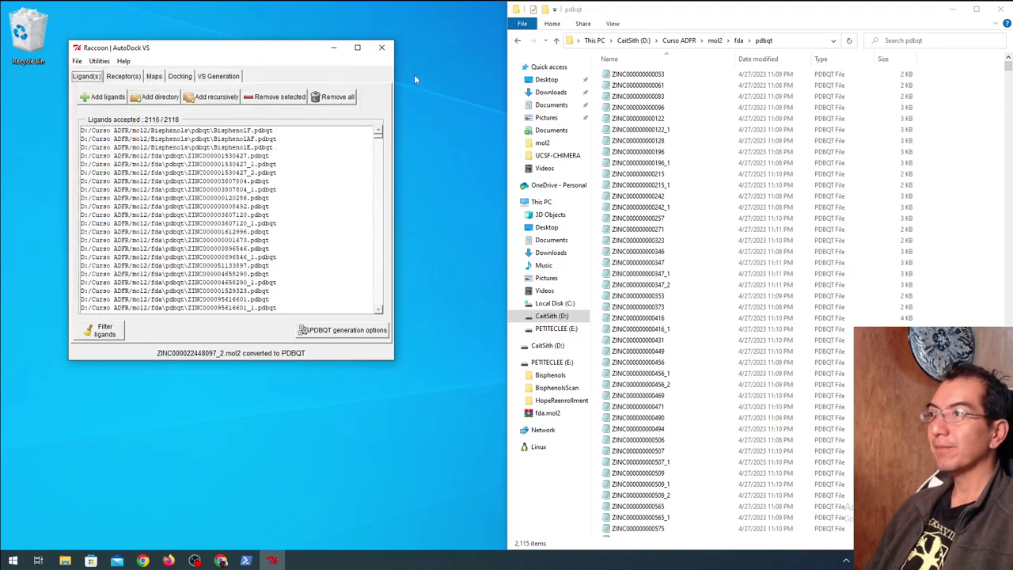
Step: Close Raccoon
{"action": "left_click", "coordinate": [381, 49]}
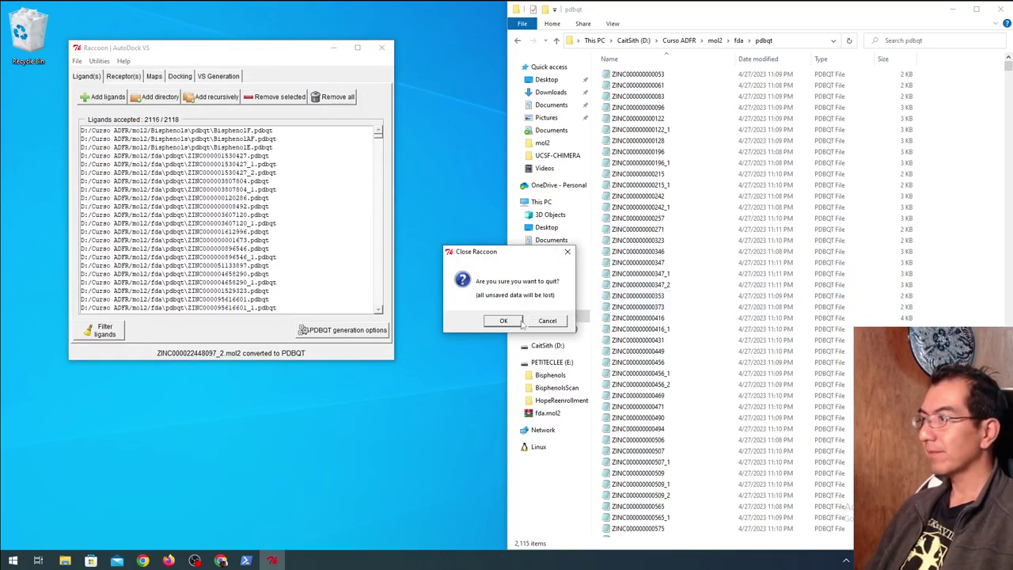